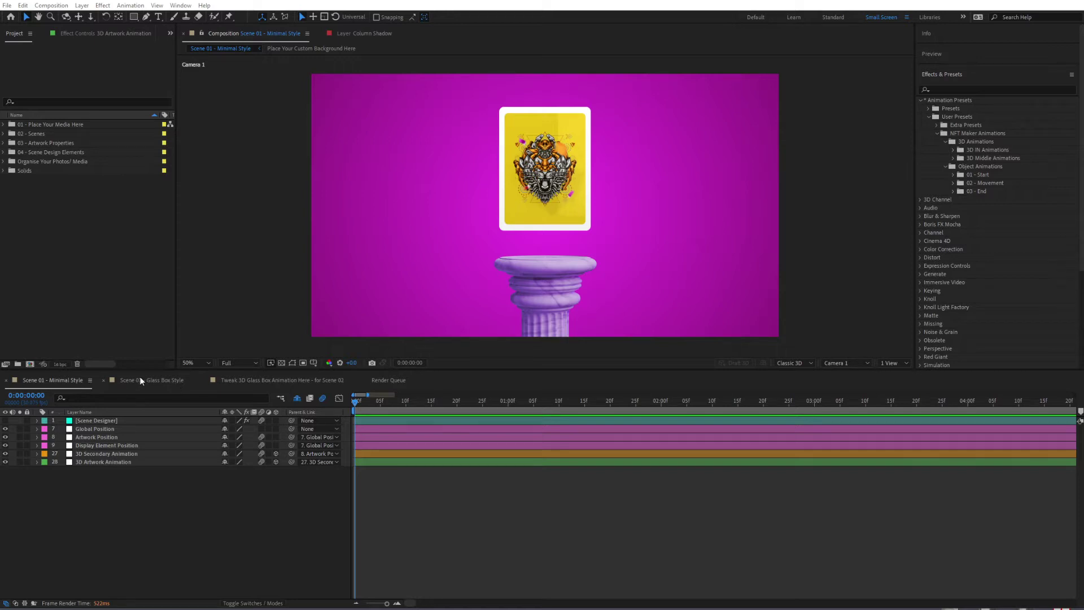
Look through the Scene 02 Glass Box Style and Tweak 3D Glass Box compositions, then return to Scene 01 Minimal Style
left_click(154, 381)
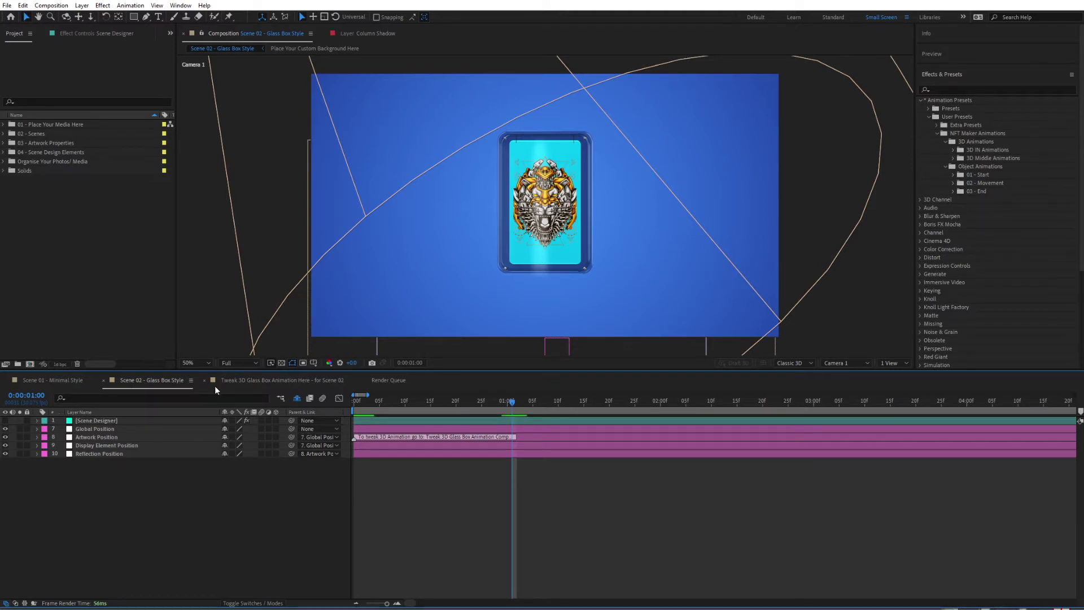
left_click(253, 379)
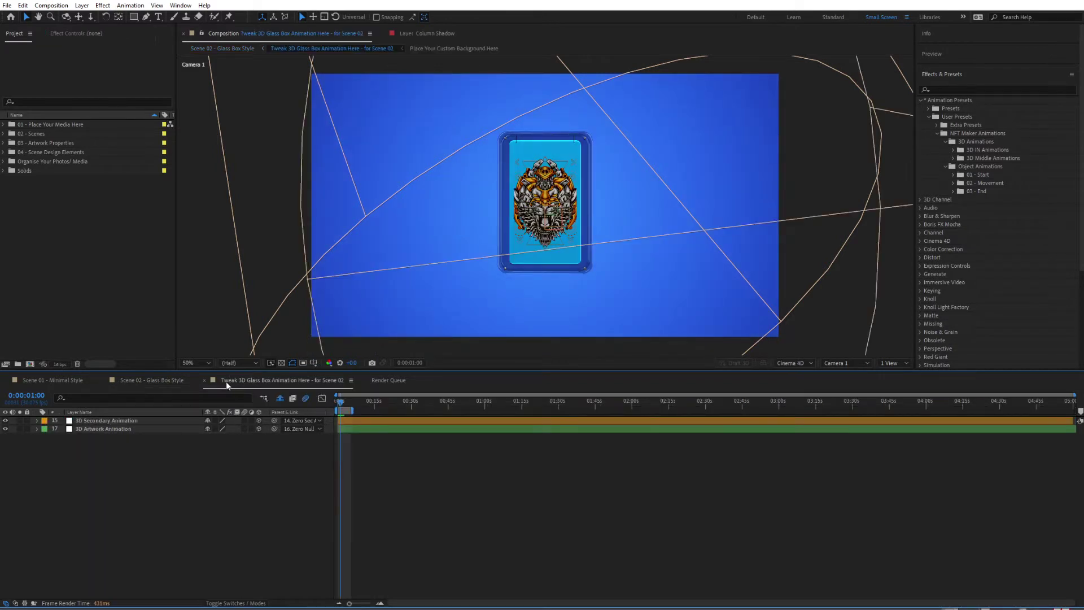
left_click(161, 384)
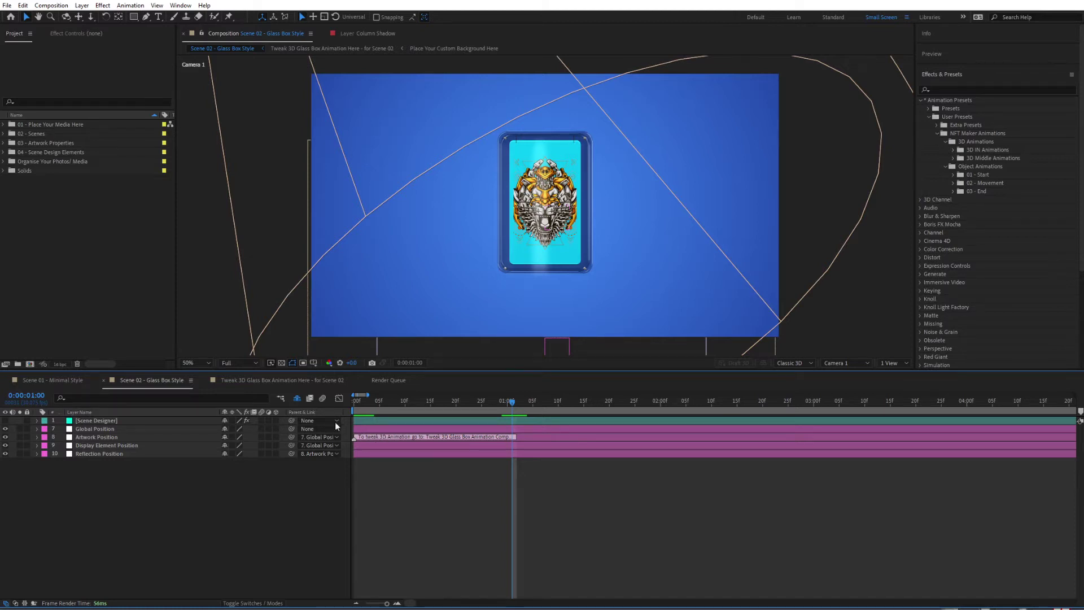
left_click(59, 381)
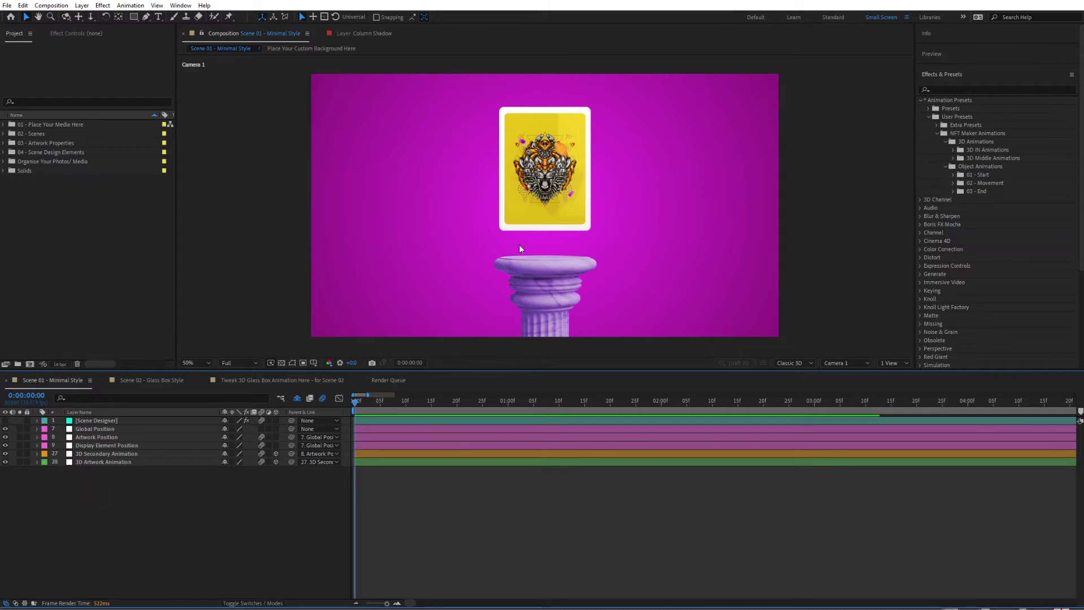
Apply the IN_3D Rotate In_Pop In_Left preset to the 3D Artwork Animation layer and scrub to watch the rotation
left_click(96, 462)
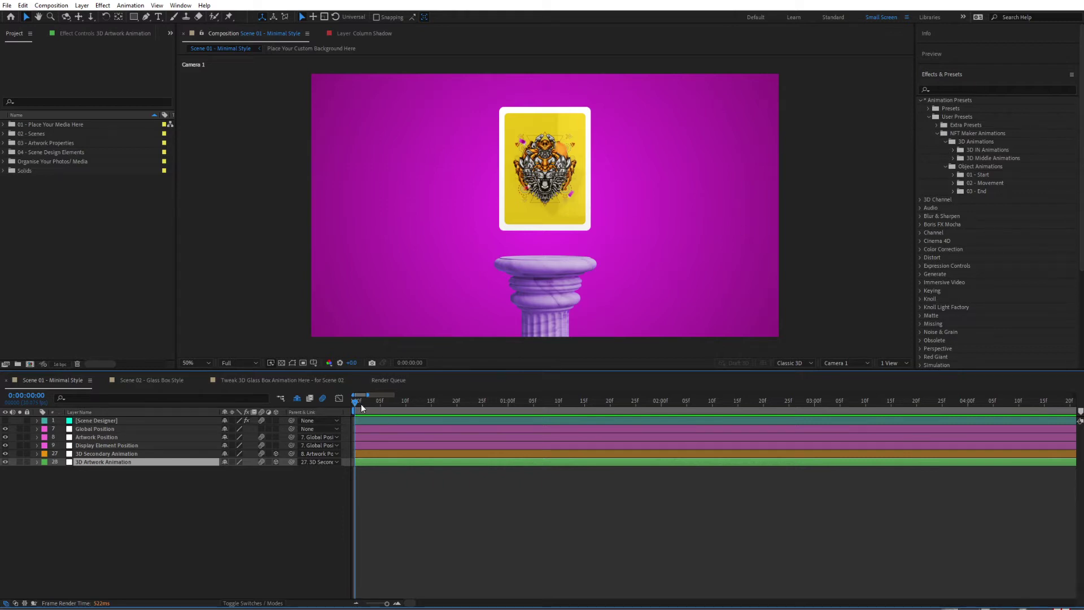
left_click(938, 134)
left_click(938, 134)
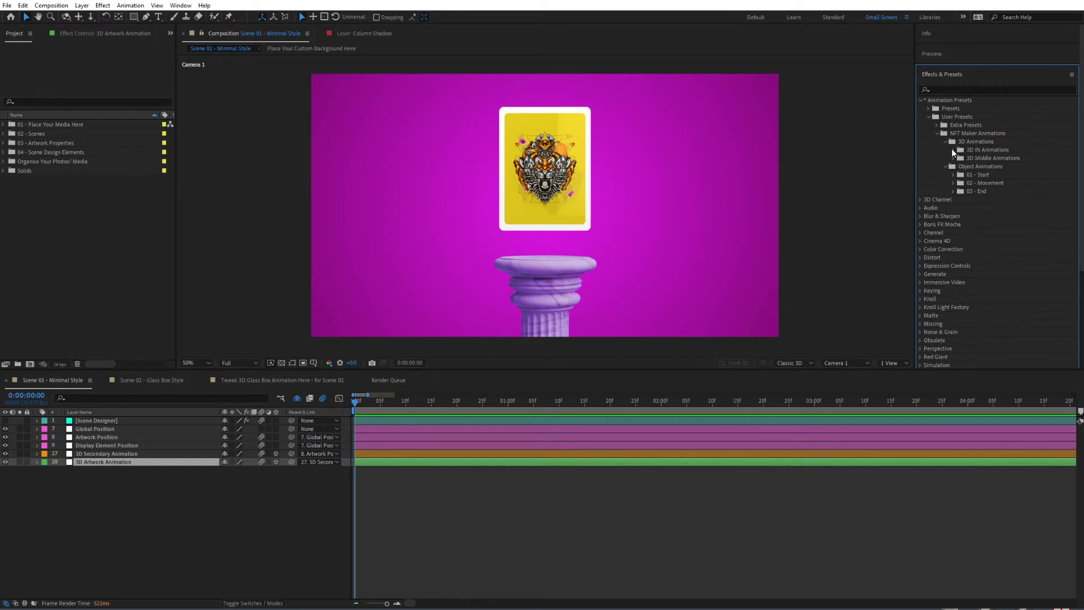
left_click(952, 150)
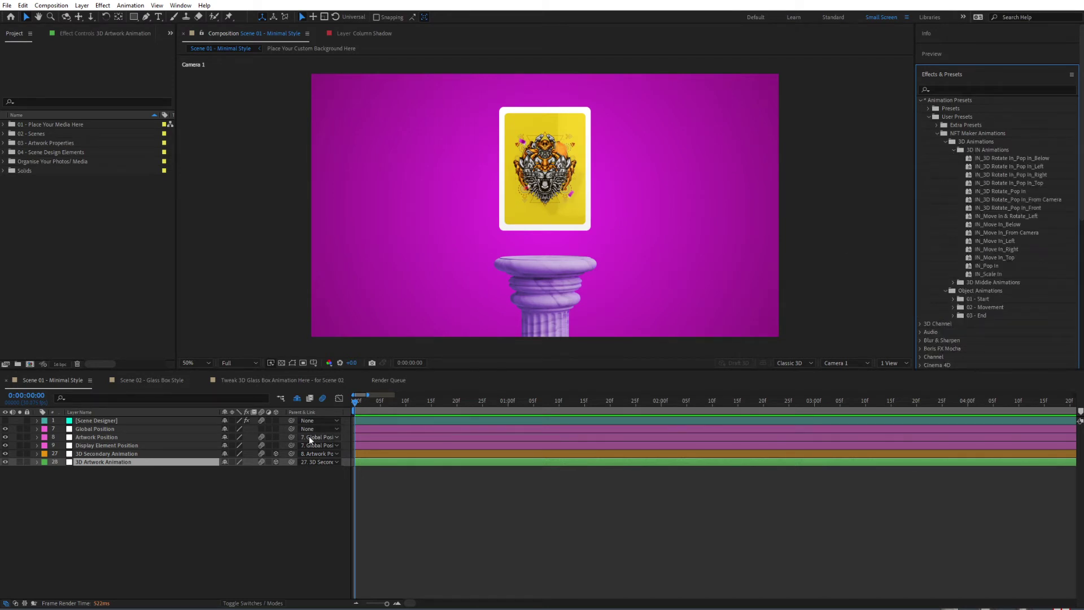
left_click(1025, 167)
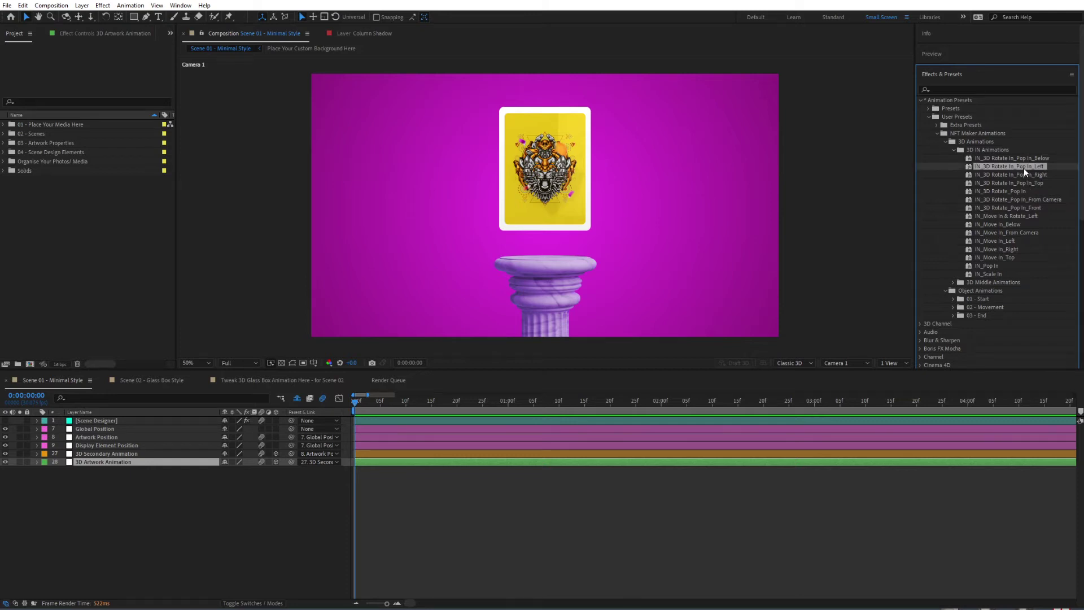
mouse_move(358, 409)
left_mouse_down()
mouse_move(371, 405)
mouse_move(355, 409)
left_mouse_up()
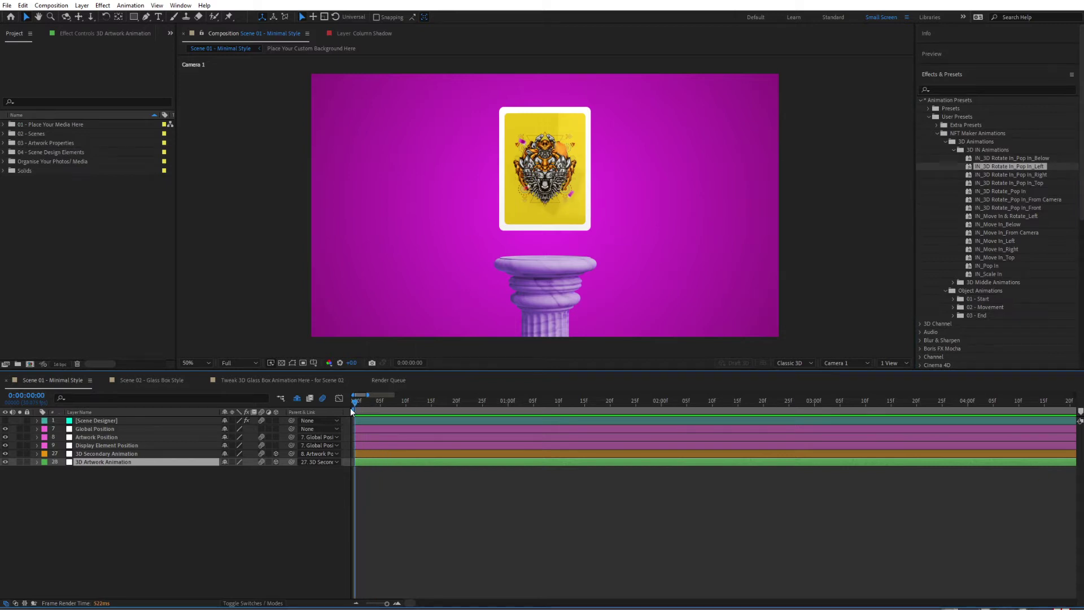
double_click(994, 168)
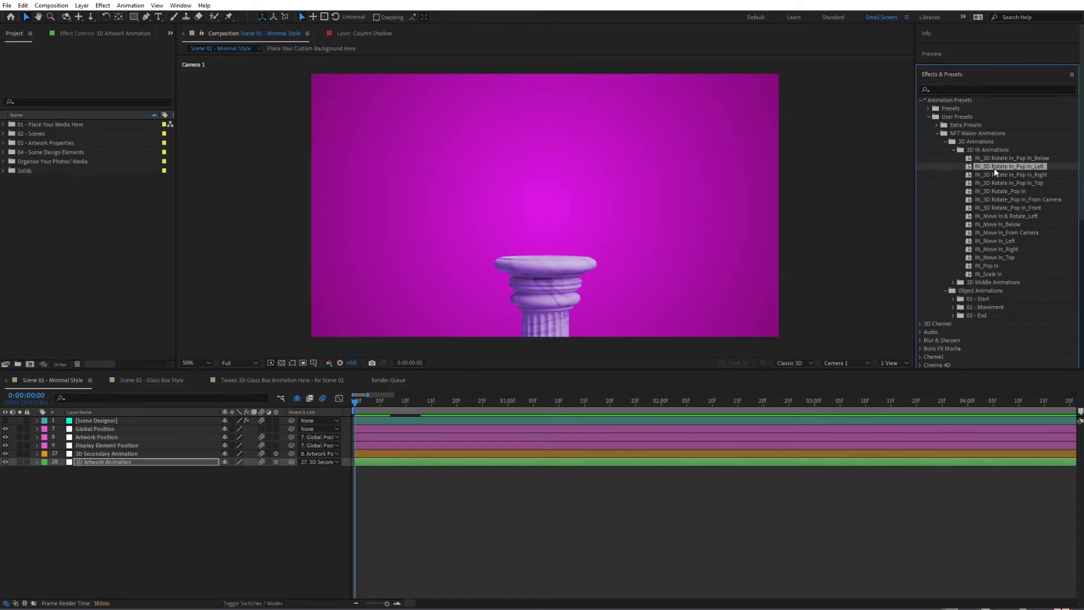
left_click_drag(364, 409, 520, 390)
Set the viewer resolution to Third and play a preview of the card's pop-in
left_click(235, 363)
left_click(233, 408)
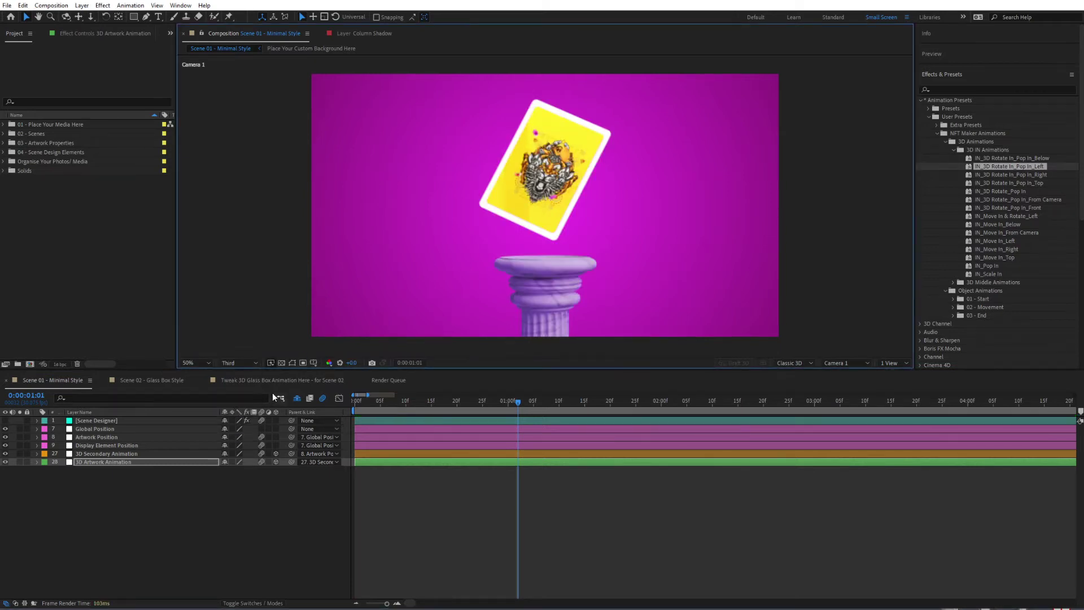
key("space")
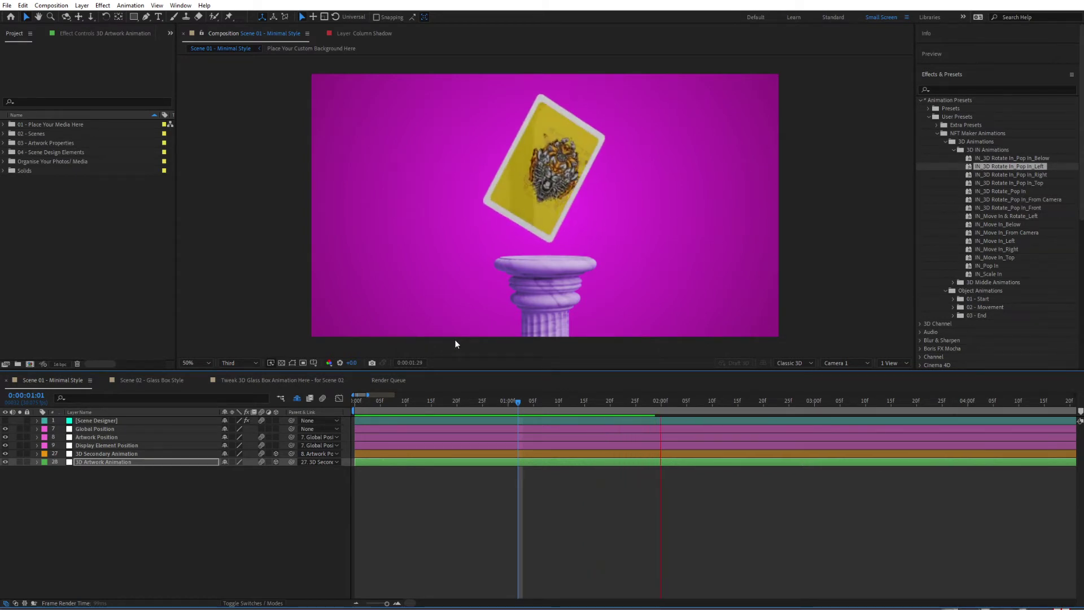
key("space")
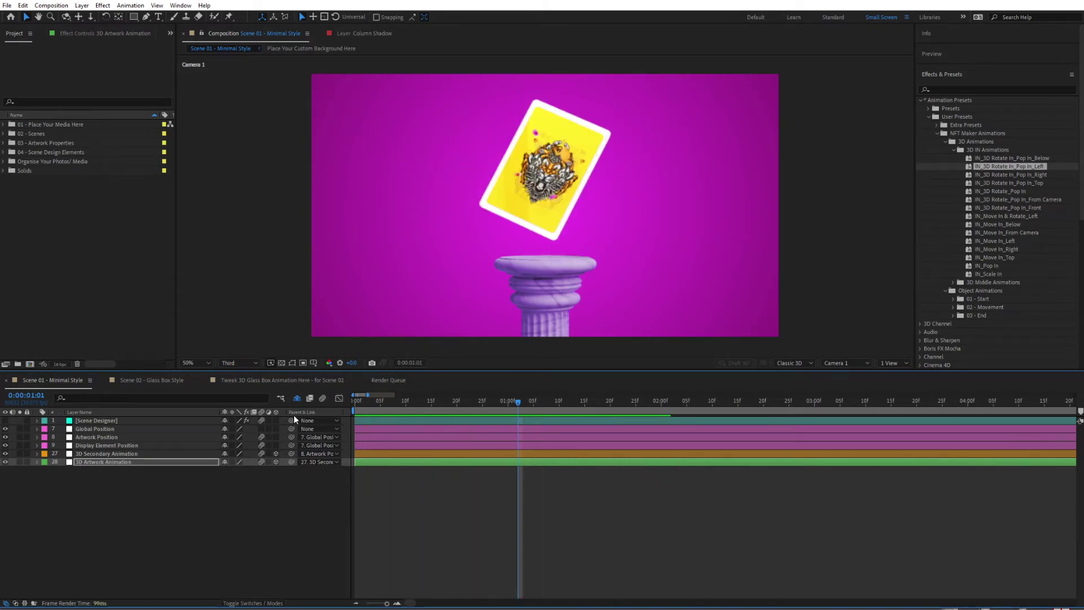
Reveal the 3D Artwork Animation layer's keyframes, zoom the timeline to about 15 seconds, and scrub to 0:00:02:29
left_click(131, 463)
key("u")
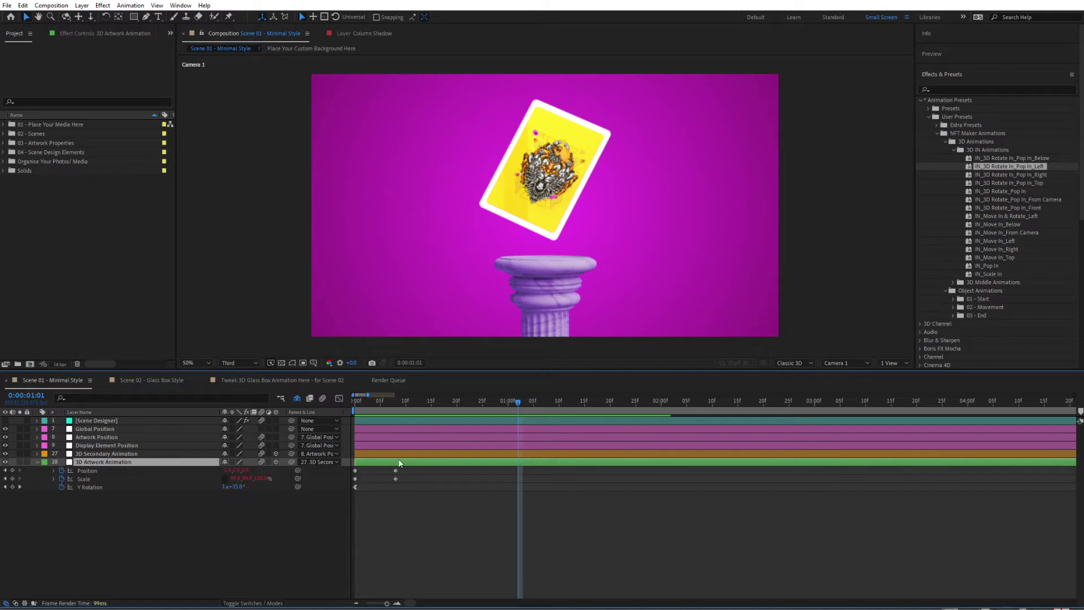
left_click_drag(387, 604, 390, 605)
left_click_drag(398, 402, 638, 436)
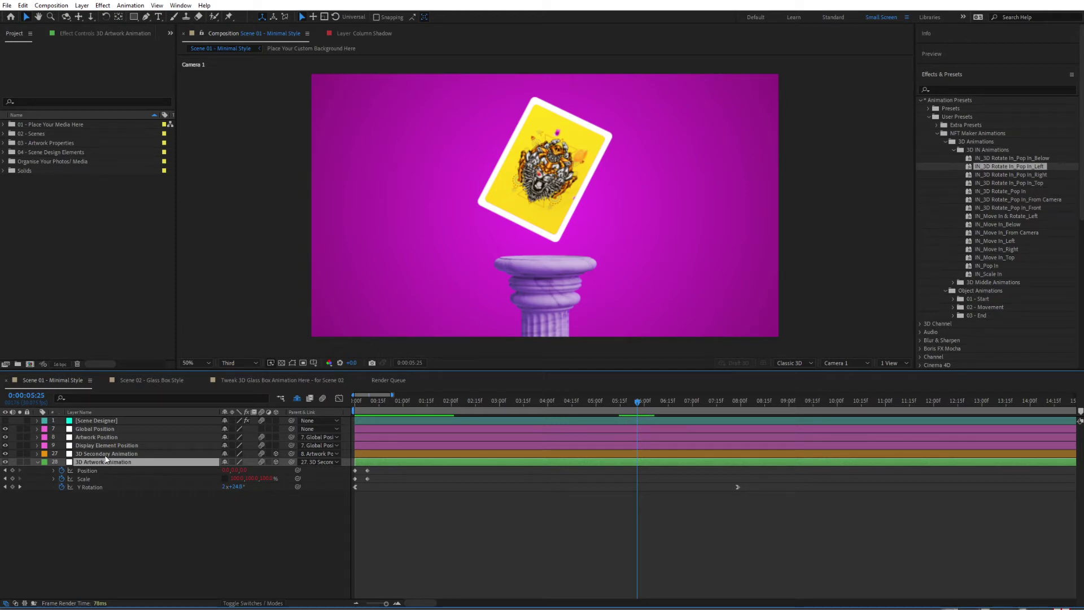
Apply MID_Move Up & Down_Oscillate to the 3D Secondary Animation layer from the start, then preview the floating card
left_click(93, 454)
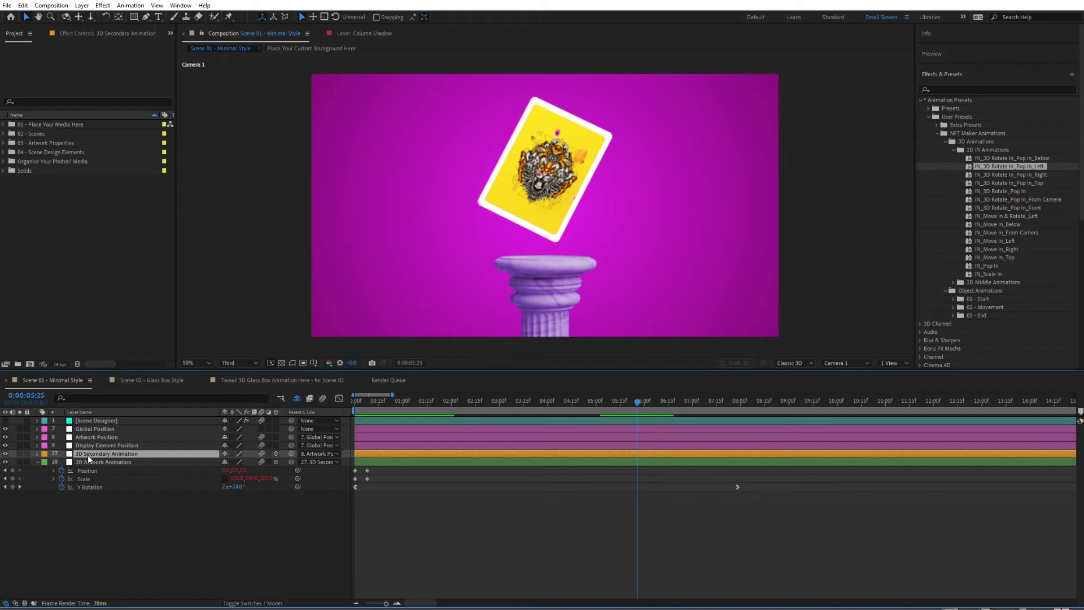
left_click(952, 283)
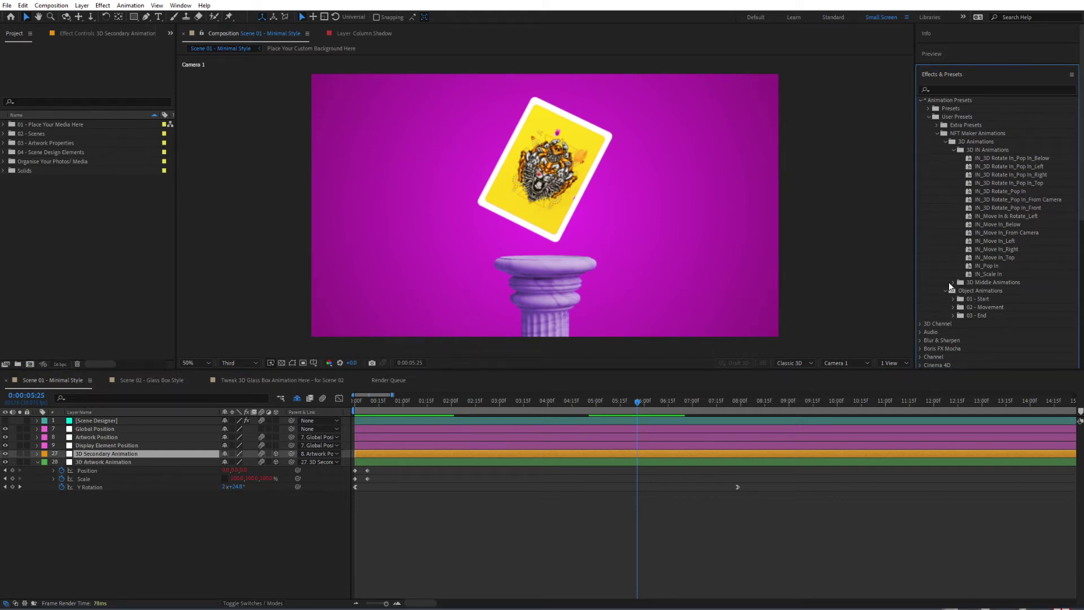
scroll(1002, 268, "down", 3)
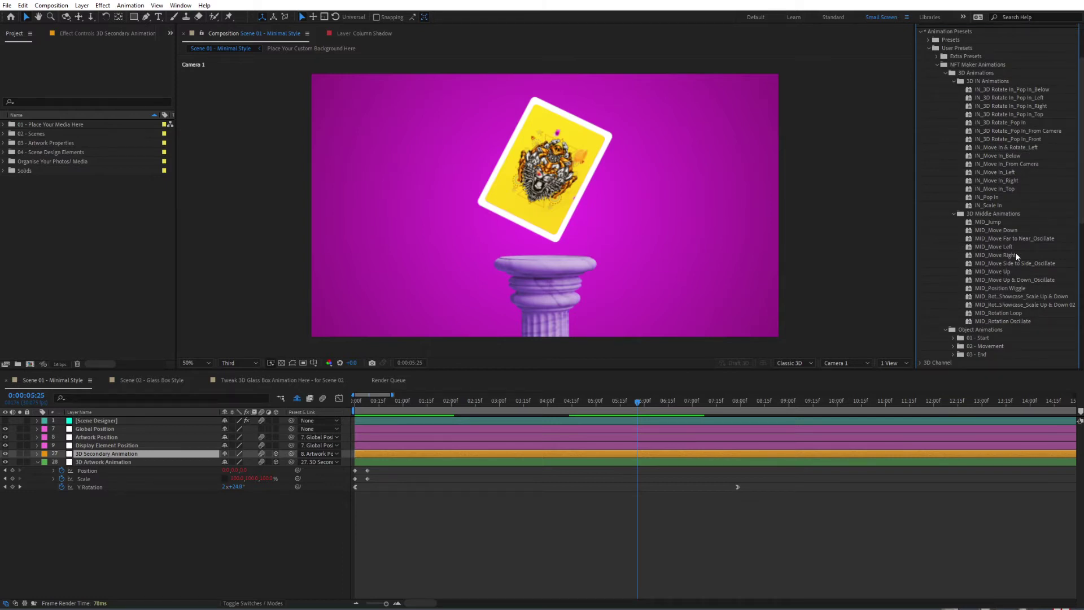
left_click(1015, 279)
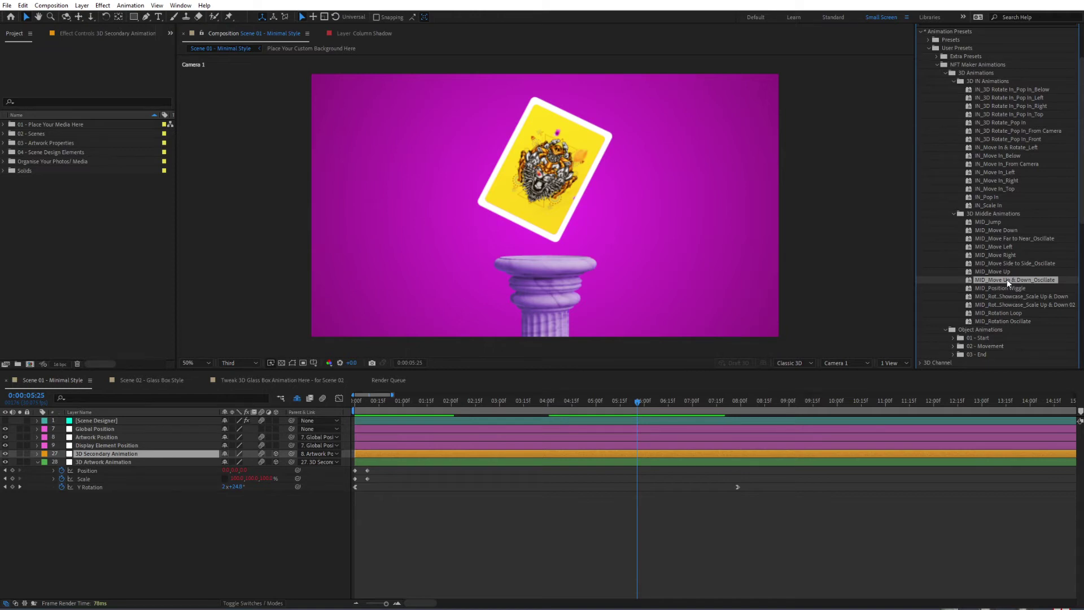
left_click_drag(456, 402, 94, 459)
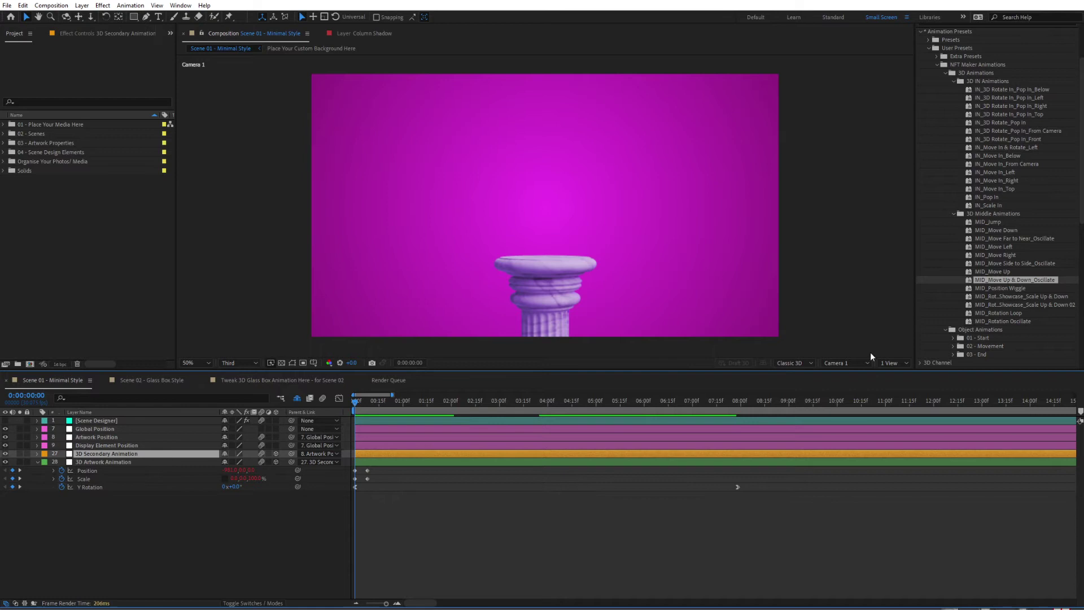
double_click(1000, 281)
left_click_drag(456, 403, 735, 404)
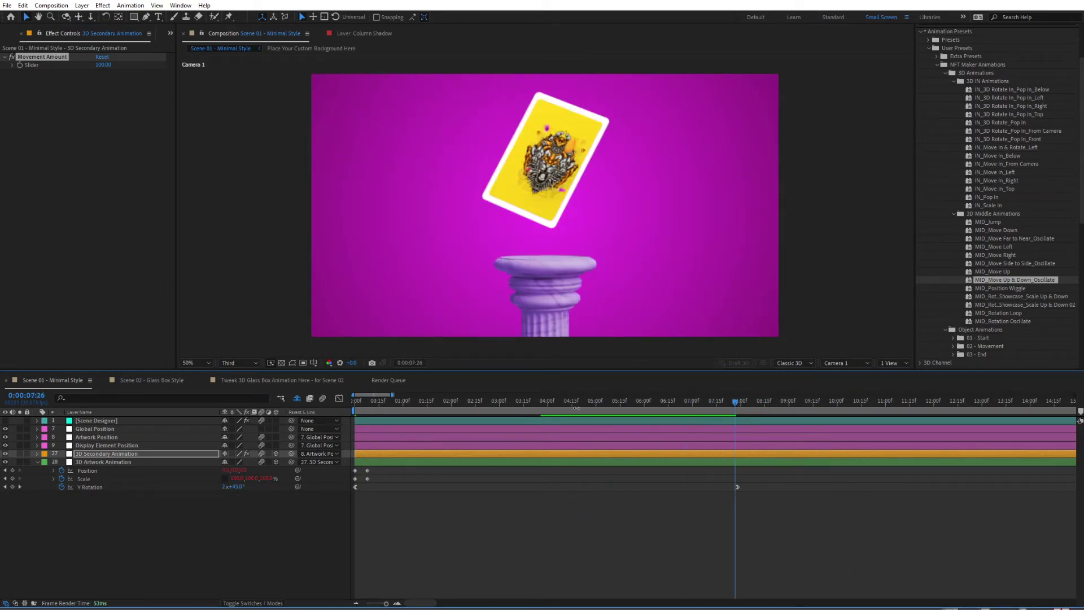
key("space")
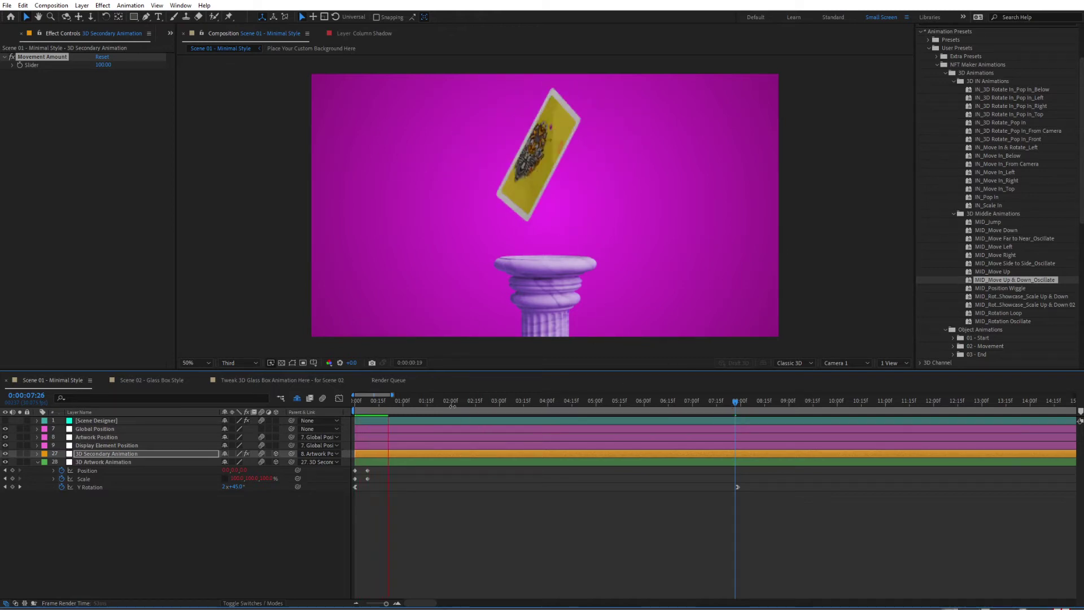
left_click_drag(448, 401, 734, 399)
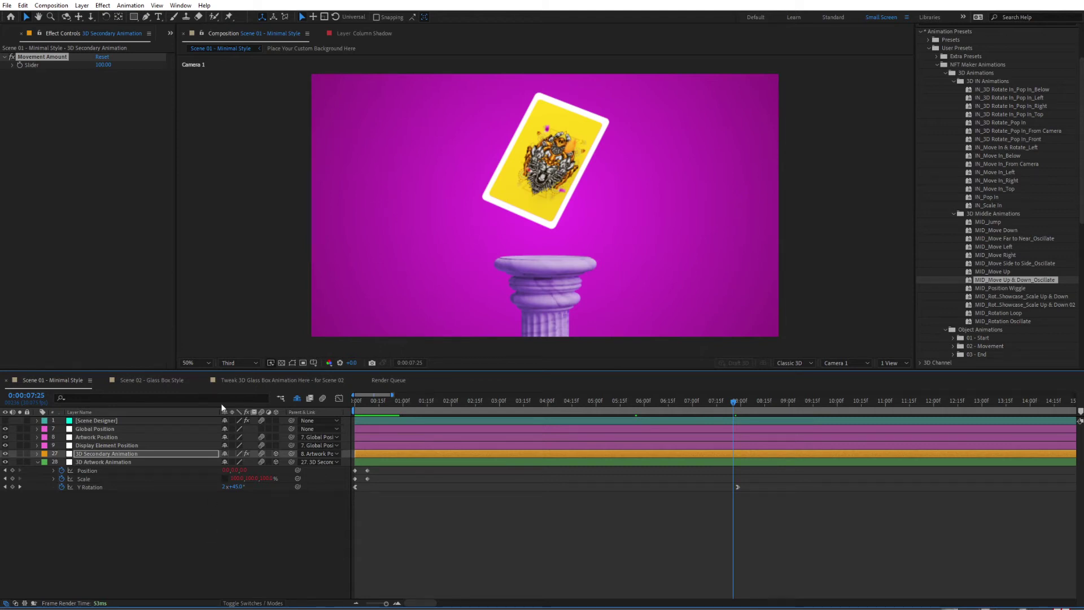
With the Artwork Position layer selected and wireframes shown, drag the card slightly lower above the pedestal
left_click(37, 462)
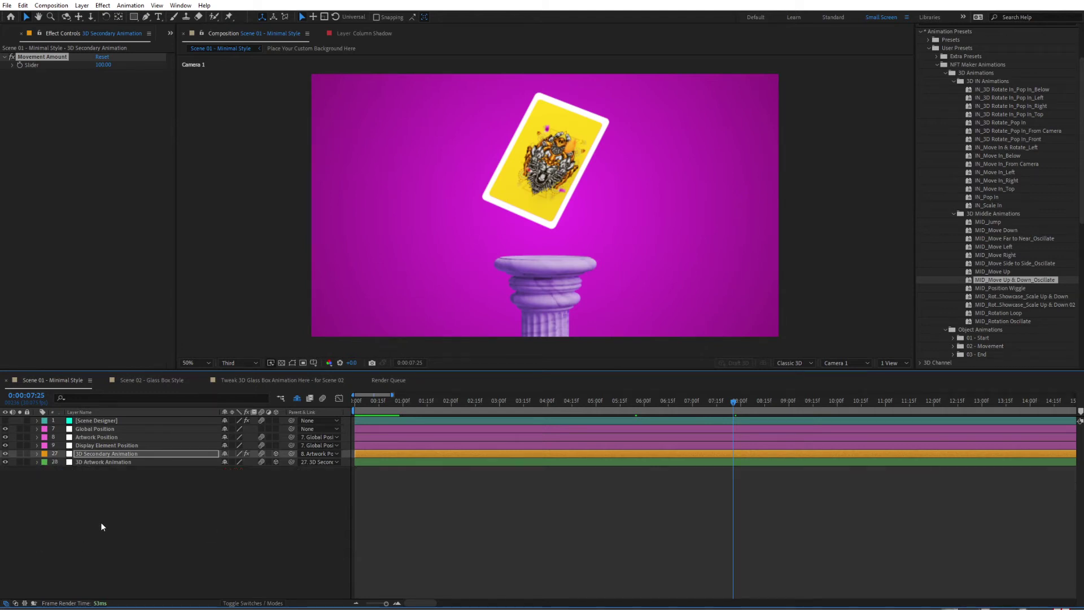
left_click(83, 445)
key("ctrl+Up")
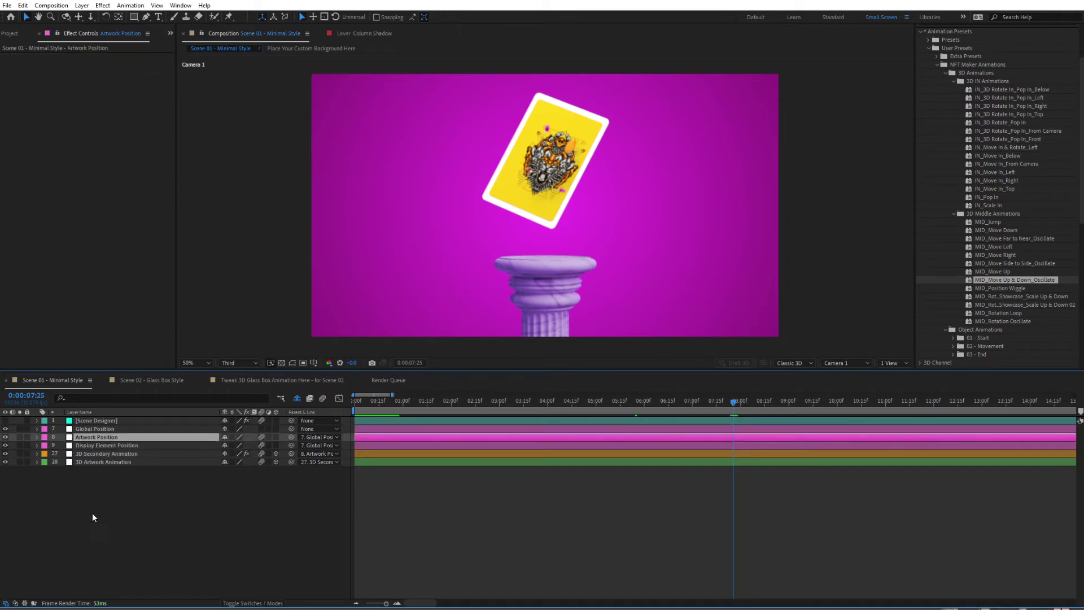
left_click(291, 362)
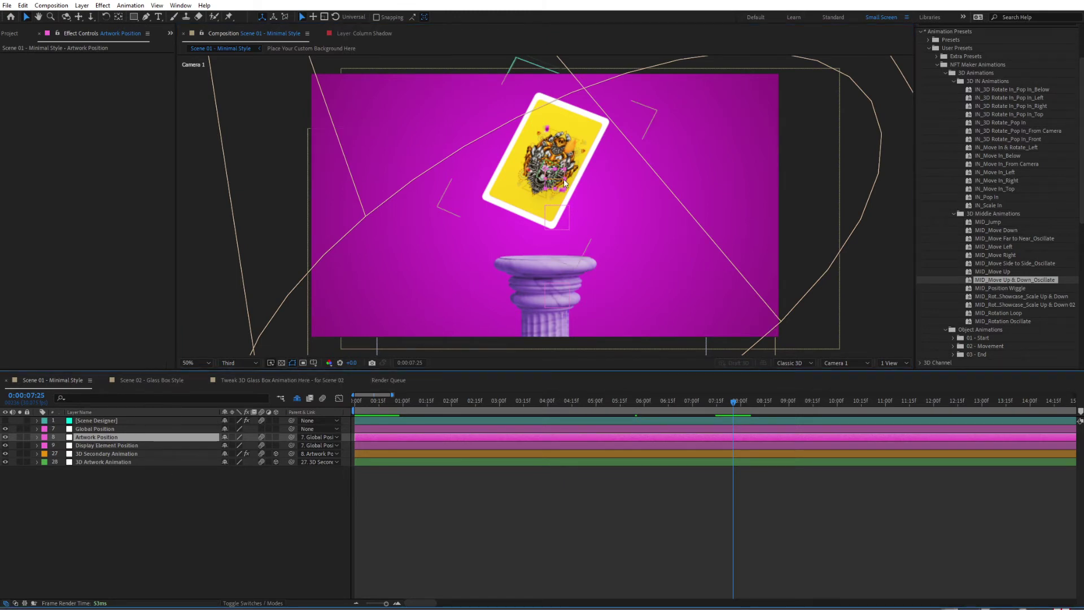
mouse_move(564, 182)
left_mouse_down()
mouse_move(602, 170)
mouse_move(543, 192)
mouse_move(556, 190)
left_mouse_up()
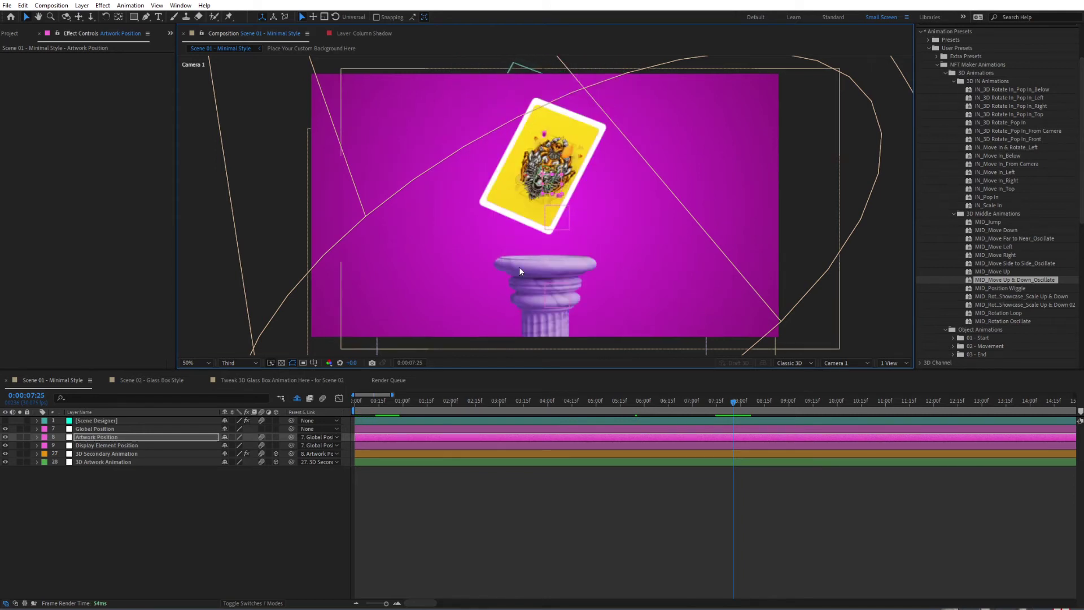
left_click_drag(555, 192, 559, 196)
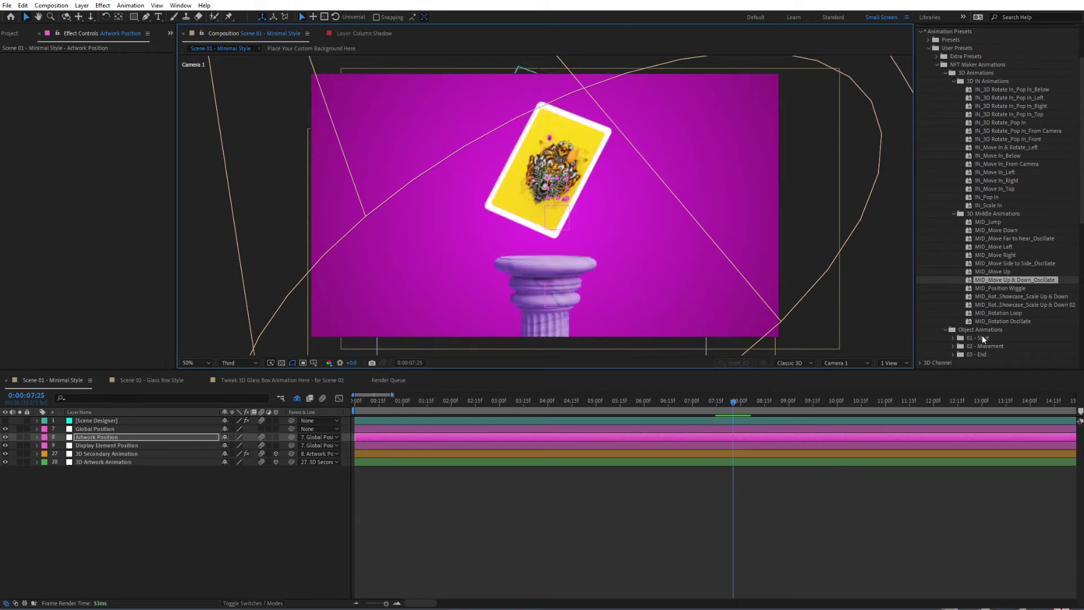
scroll(983, 337, "down", 2)
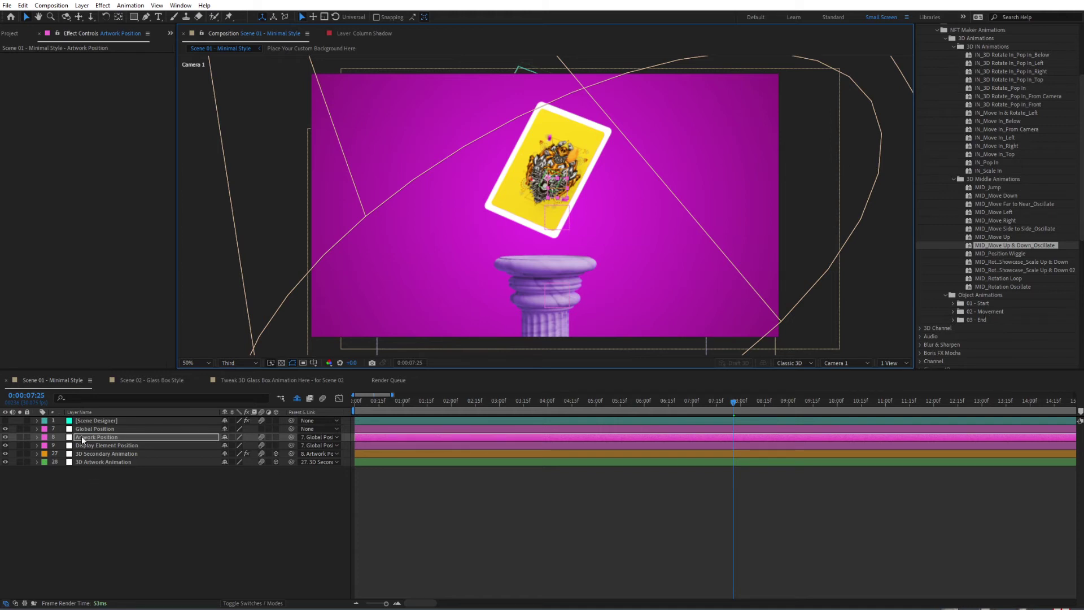
Select the Display Element Position layer, return the playhead to 0:00:00:00, and reveal the 01 - Start presets
left_click(97, 445)
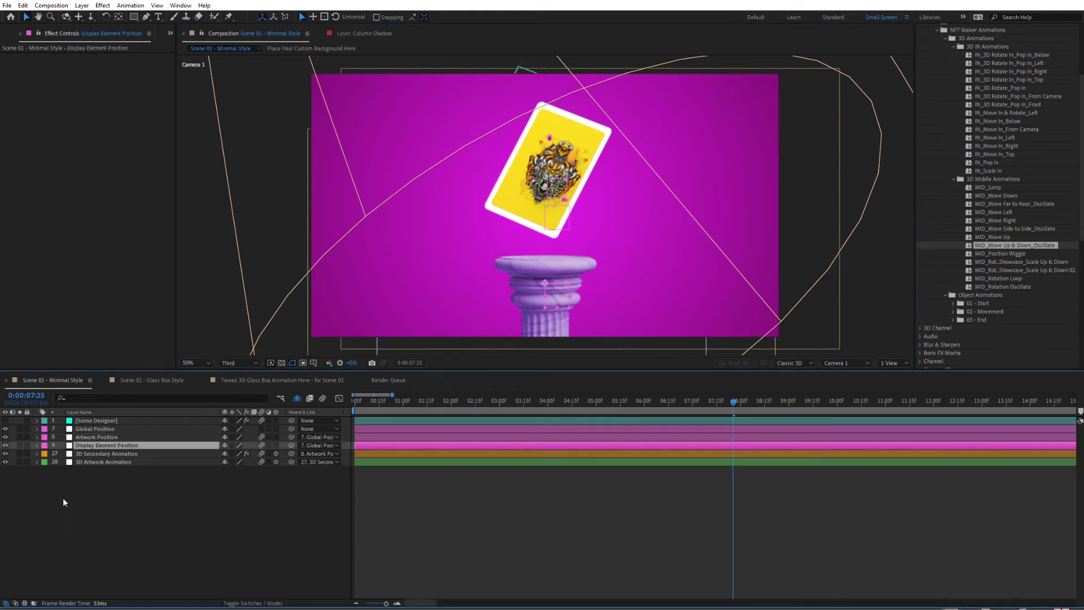
mouse_move(561, 280)
left_mouse_down()
mouse_move(553, 289)
mouse_move(557, 274)
mouse_move(563, 285)
left_mouse_up()
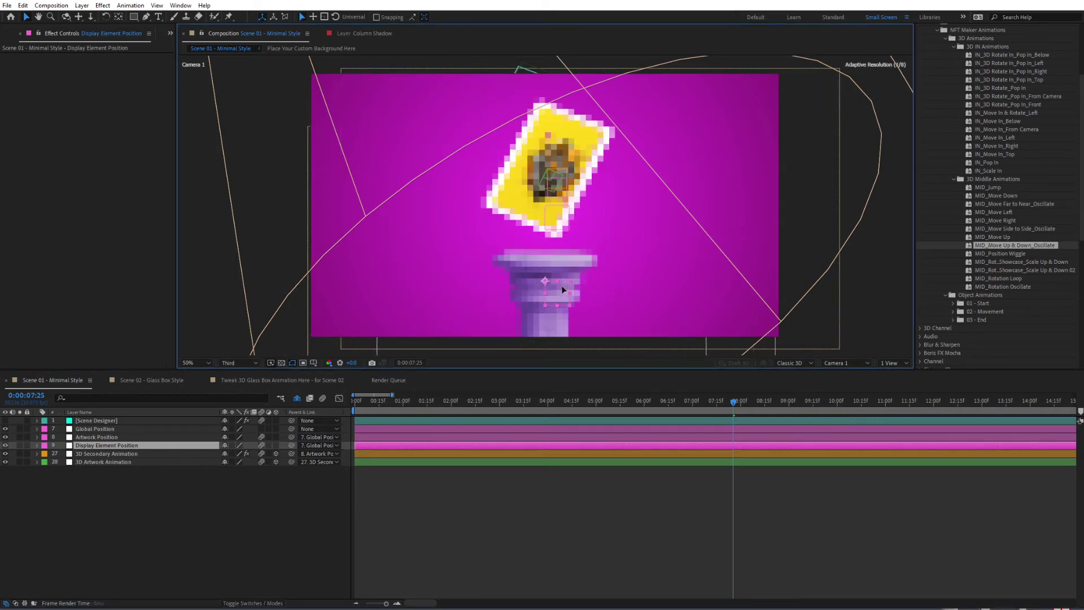
left_click_drag(374, 398, 347, 401)
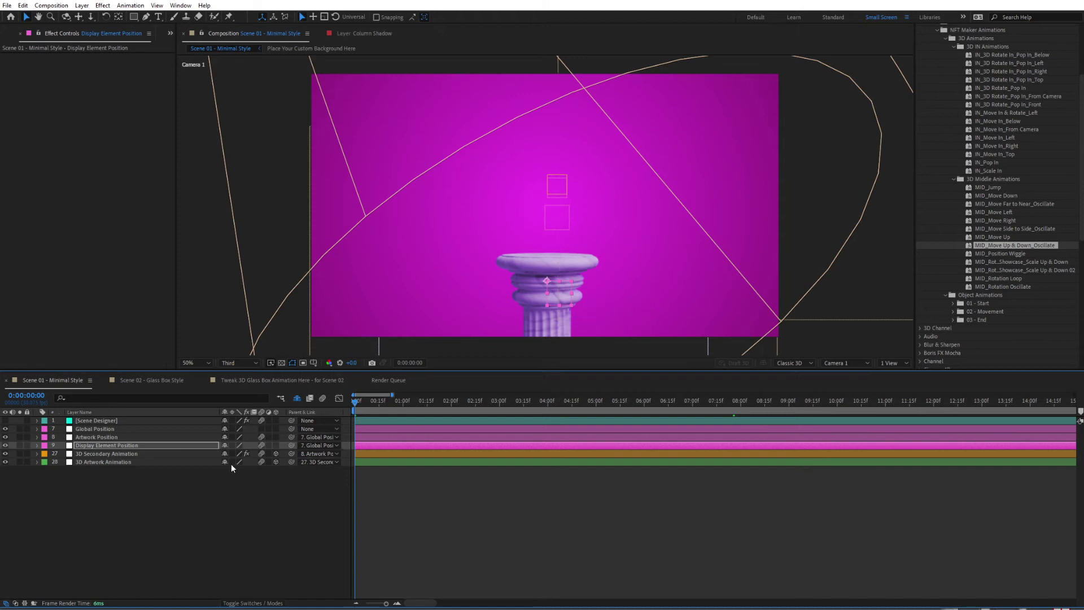
left_click(114, 446)
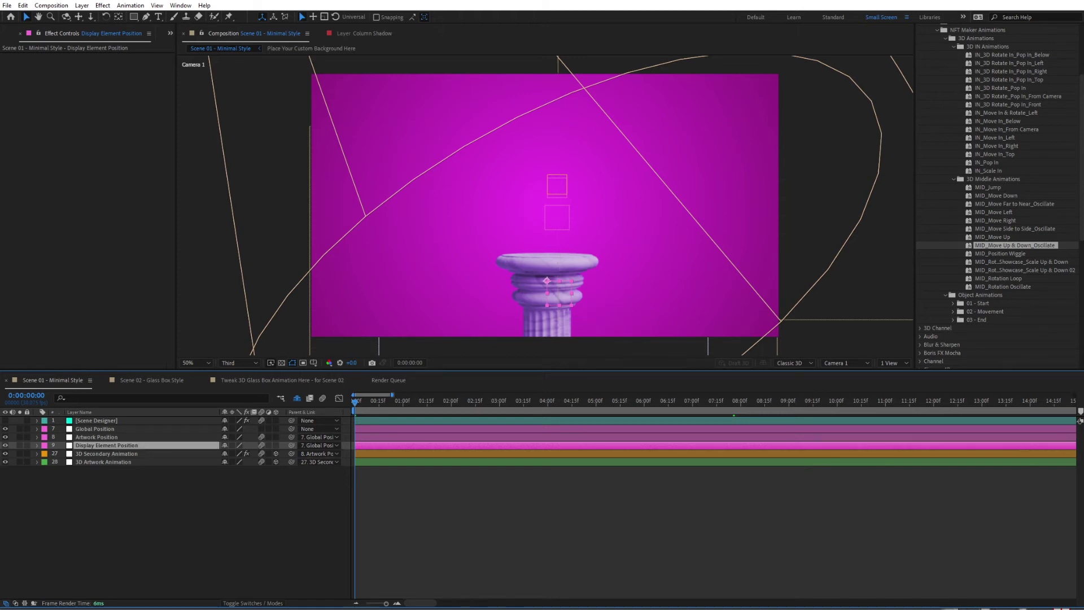
left_click(954, 304)
Apply 01 - Pop From Below to the pedestal layer and reveal its Position and Scale keyframes
scroll(985, 278, "down", 3)
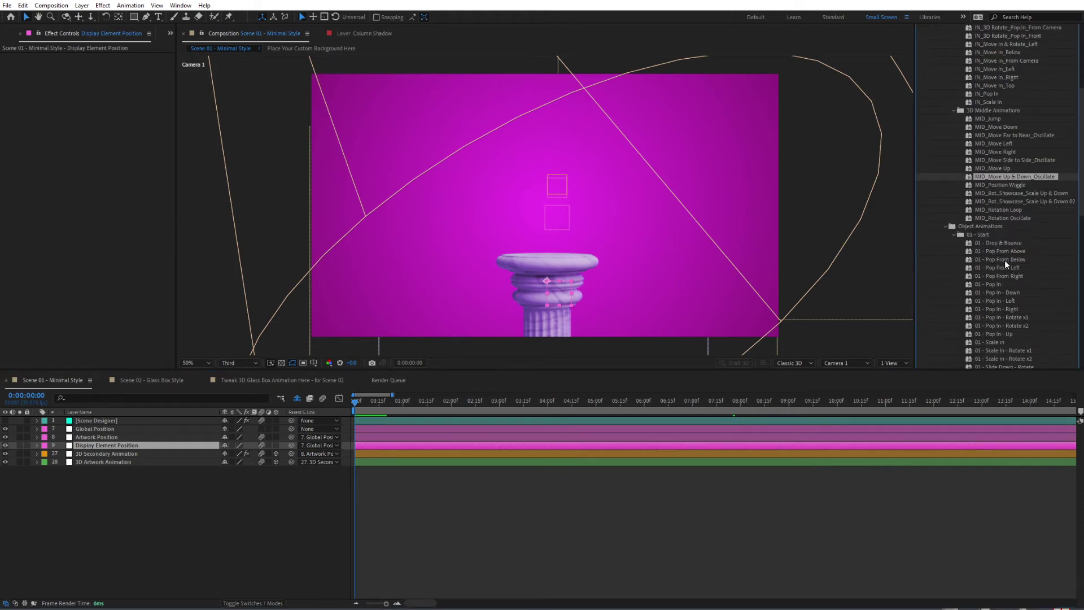
double_click(1004, 260)
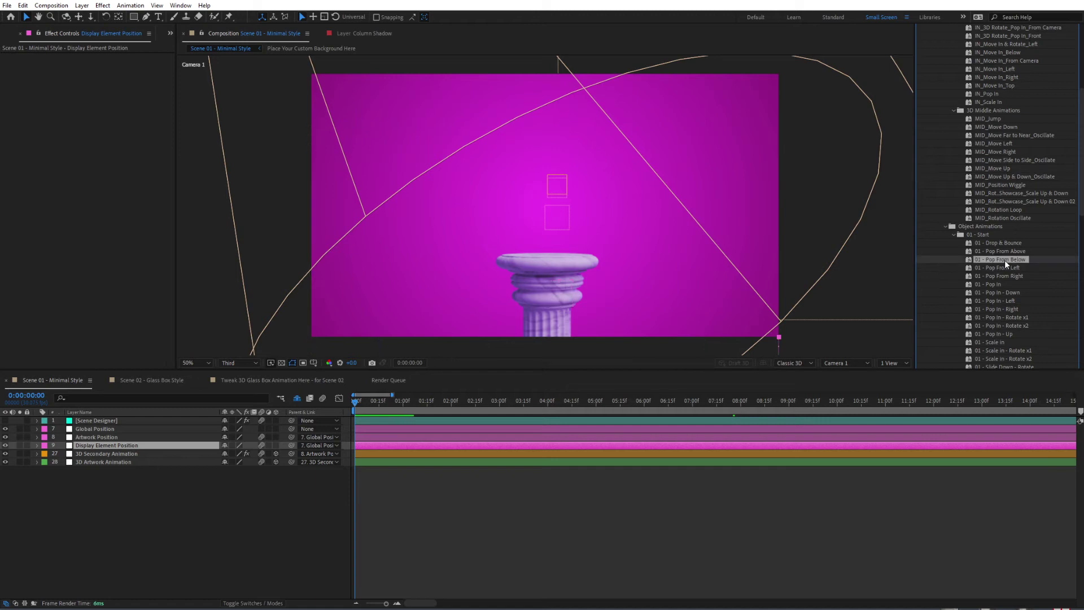
left_click_drag(356, 401, 394, 402)
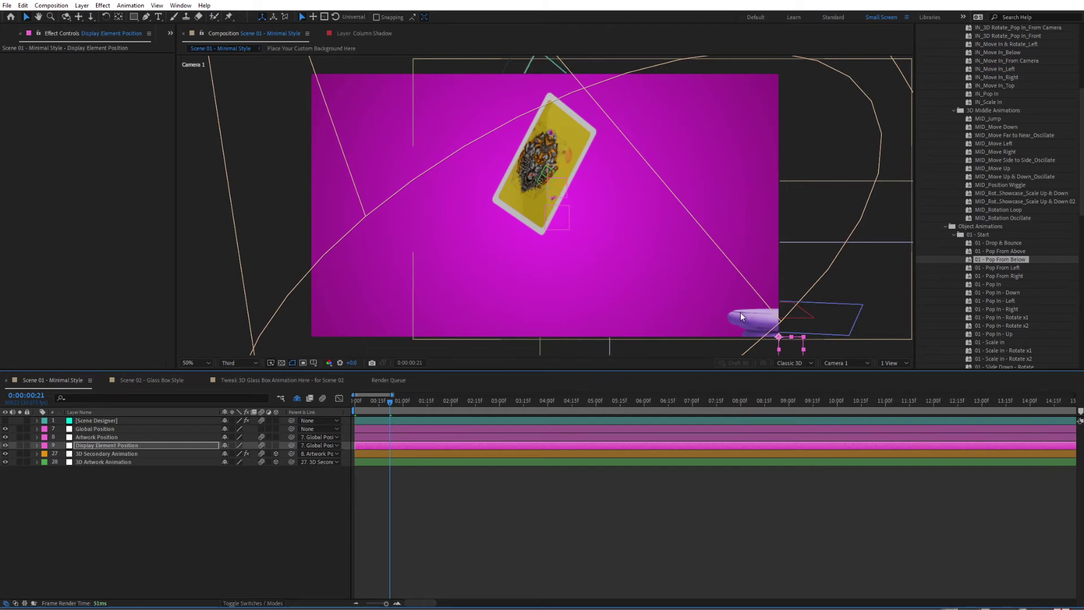
key("u")
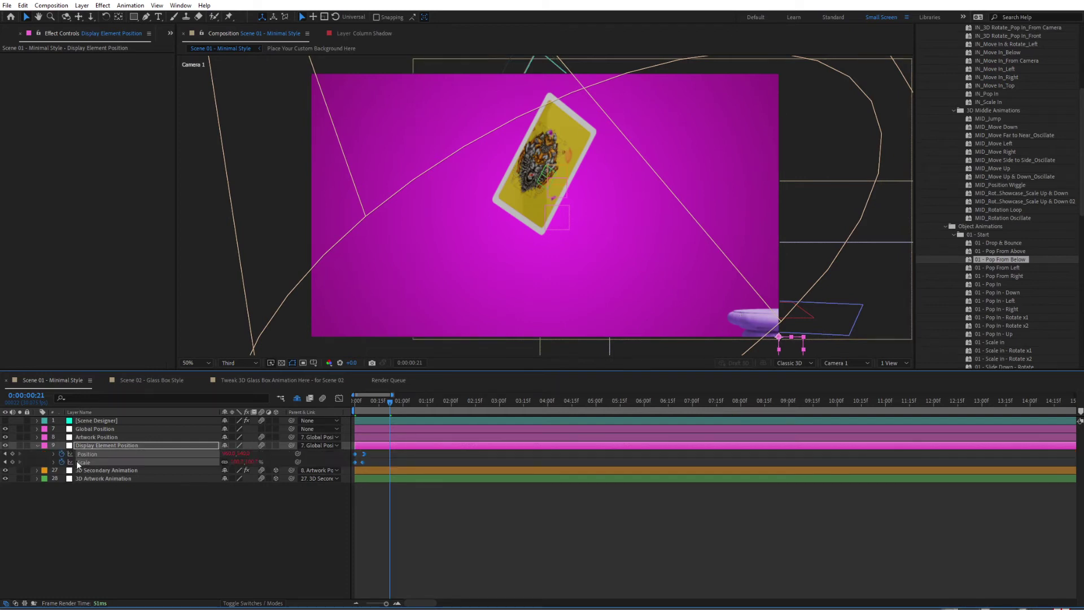
At the first Position keyframe (0:00:00:05), set the pedestal's position to -102, 263
left_click(5, 454)
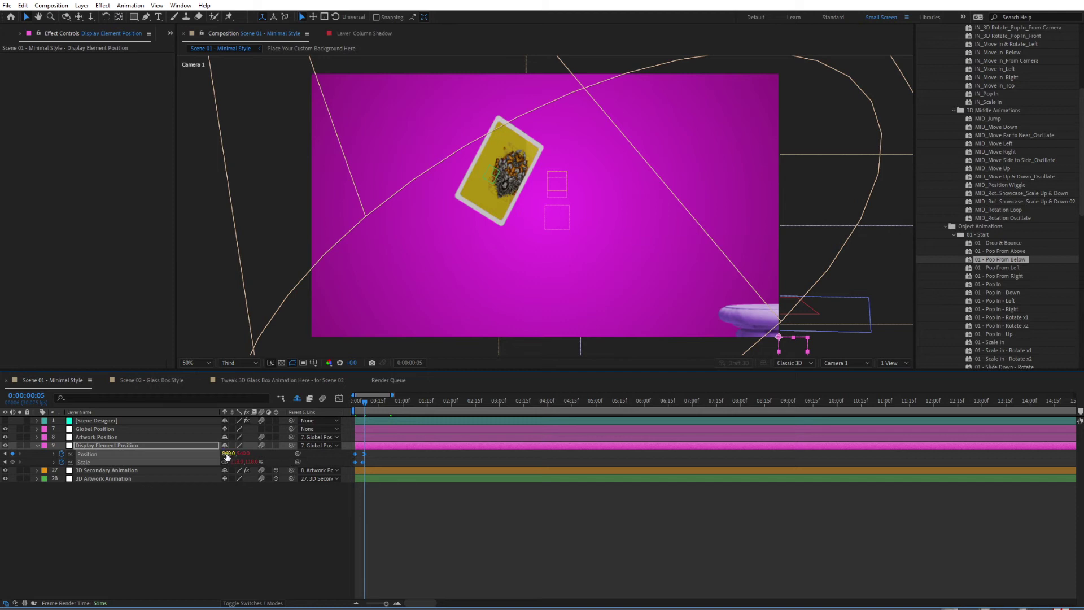
left_click_drag(228, 455, 49, 457)
left_click_drag(232, 455, 335, 459)
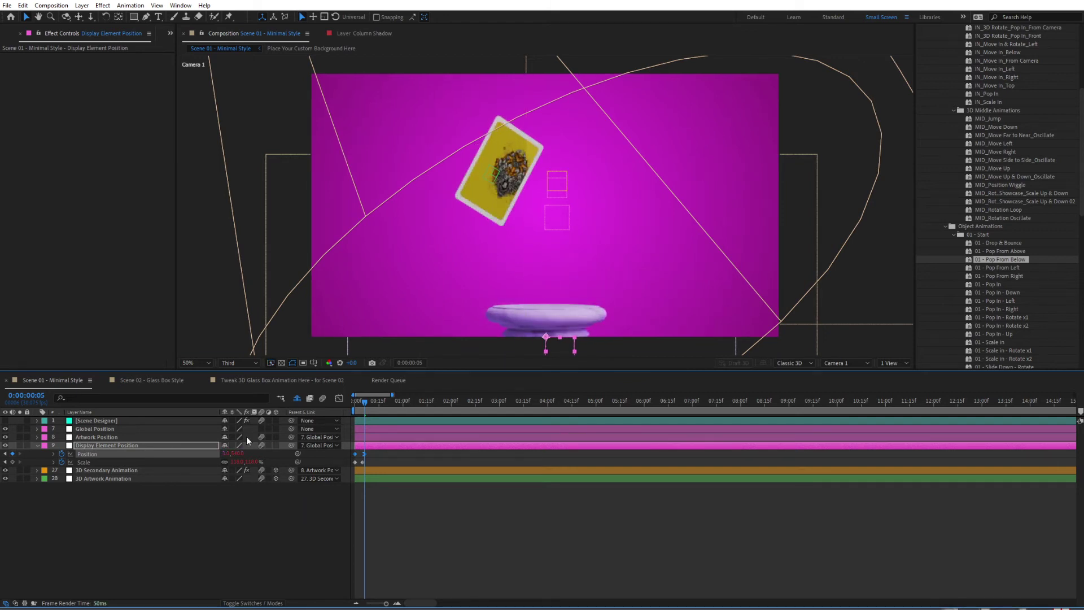
left_click_drag(238, 453, 103, 468)
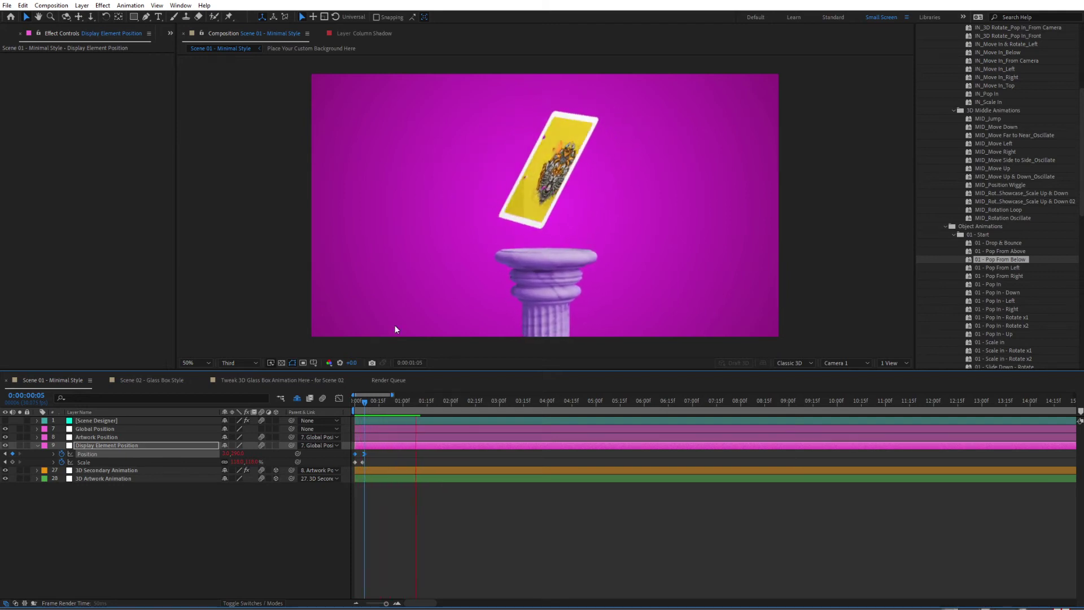
Stop the preview, check the pedestal pop-in through 0:00:00:28, and select the Global Position layer
left_click(163, 520)
left_click(148, 512)
left_click_drag(367, 402, 397, 412)
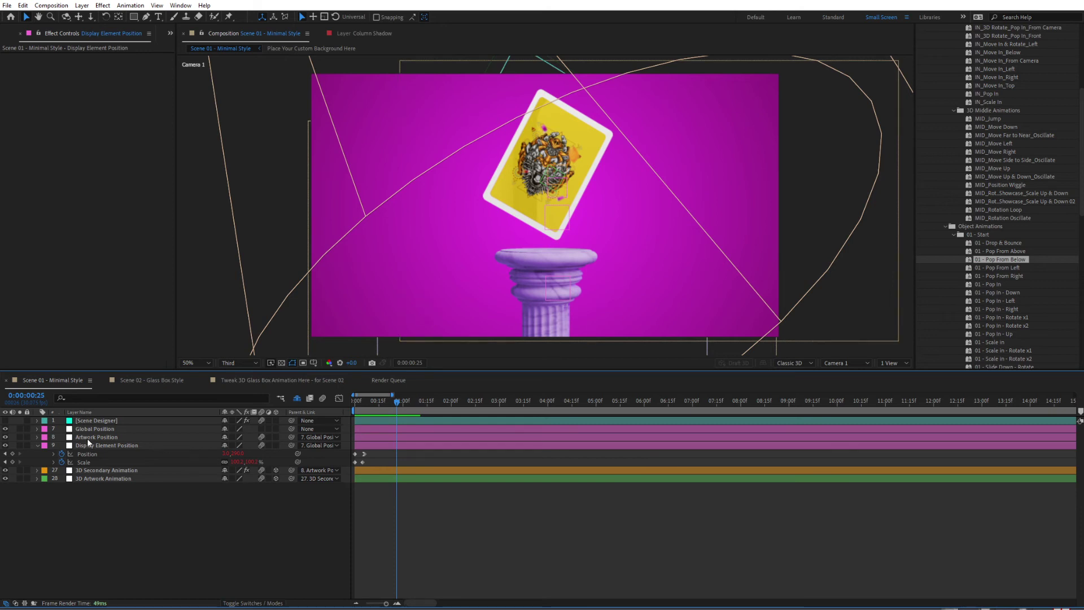
left_click(110, 428)
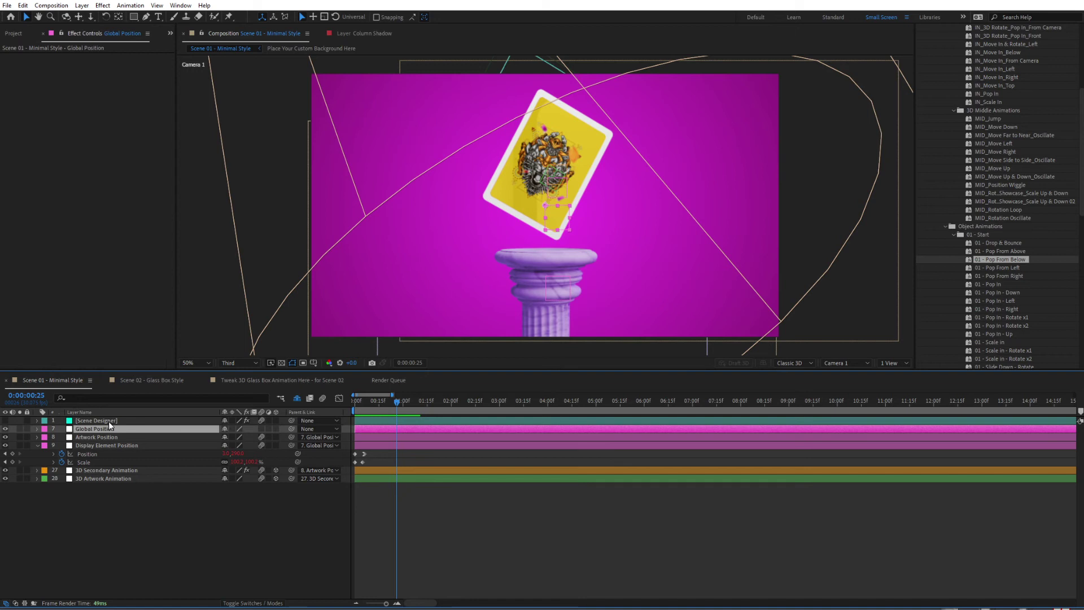
Show the Global Position layer's Position and select the 02 - Move Left preset under 02 - Movement
key("p")
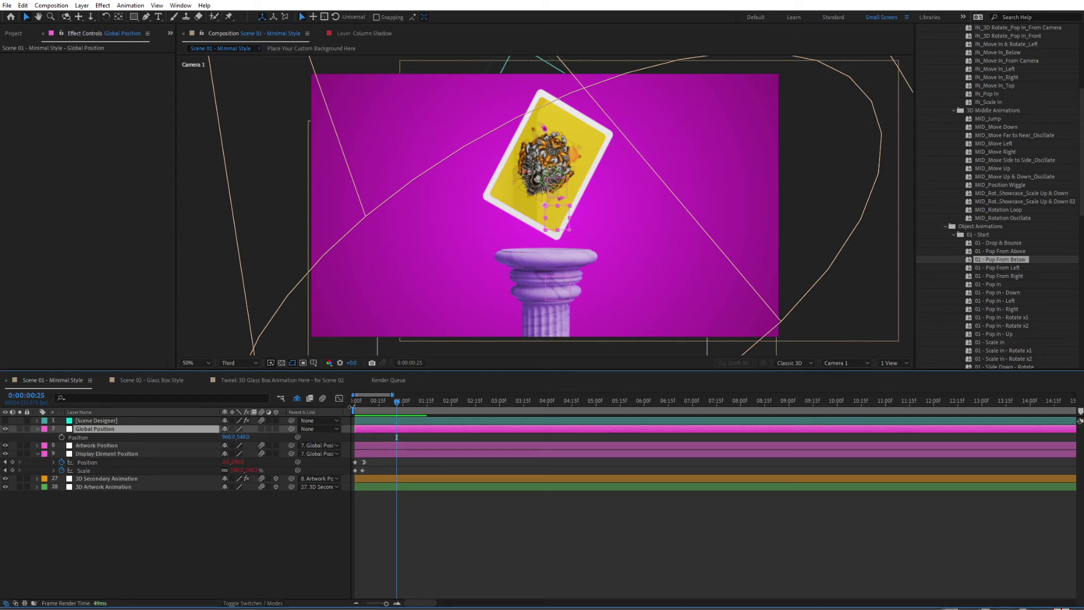
left_click_drag(373, 405, 398, 402)
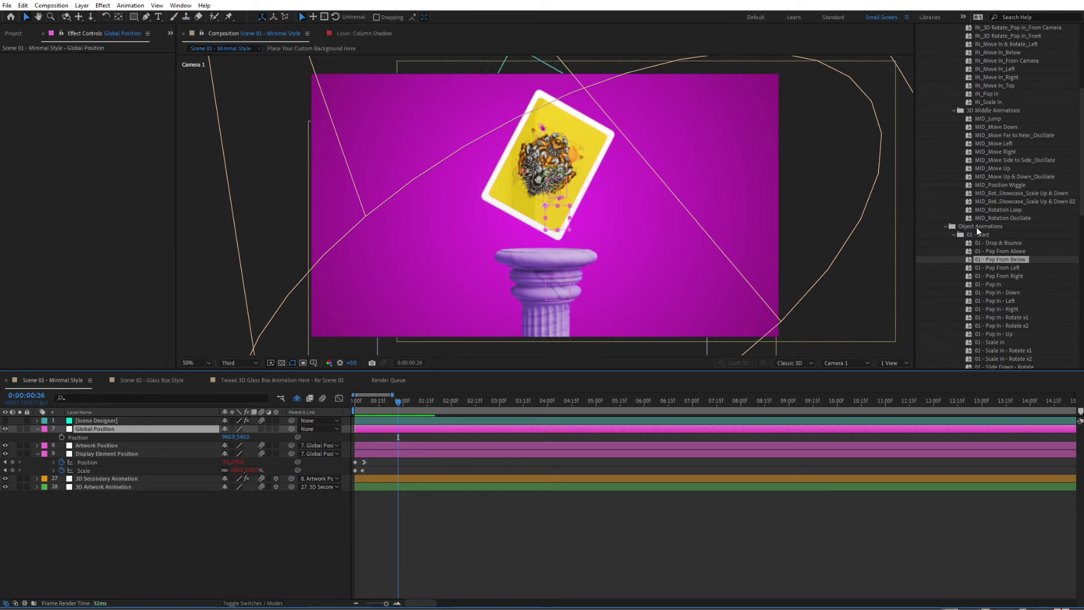
scroll(981, 221, "down", 3)
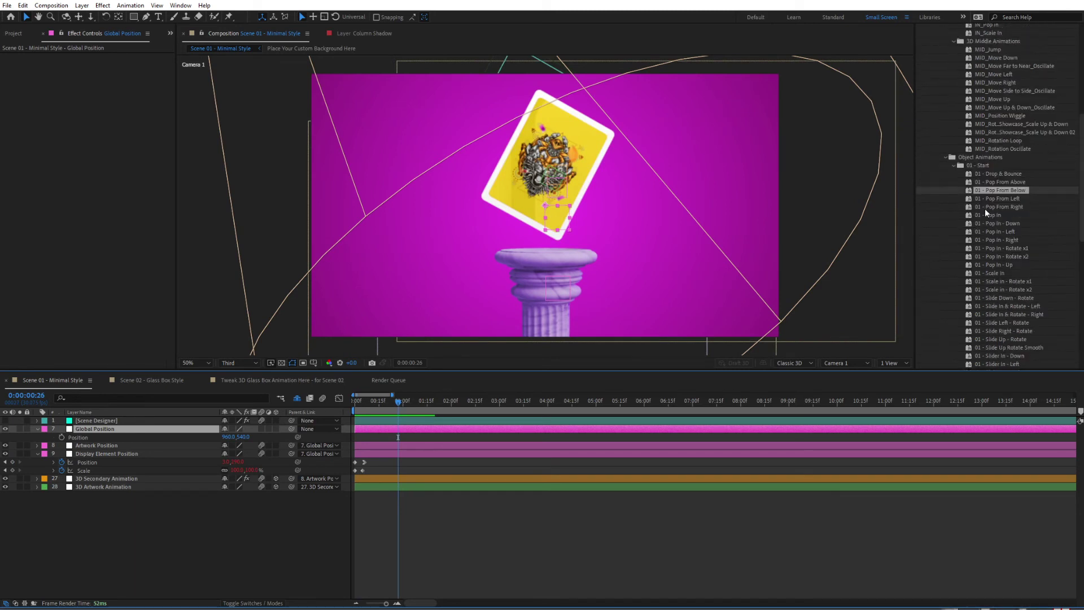
left_click(955, 164)
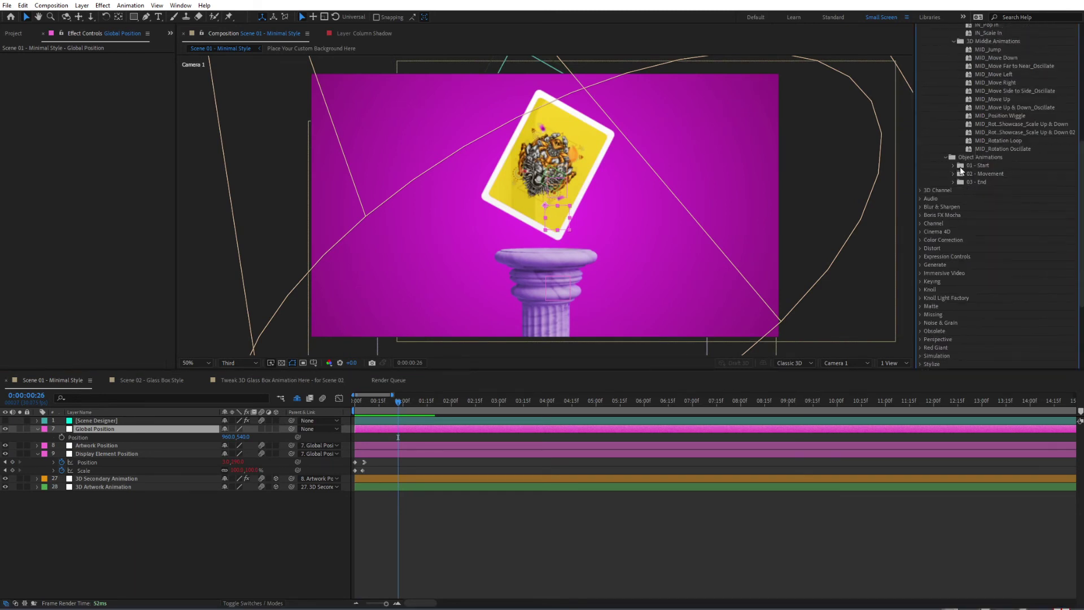
left_click(953, 173)
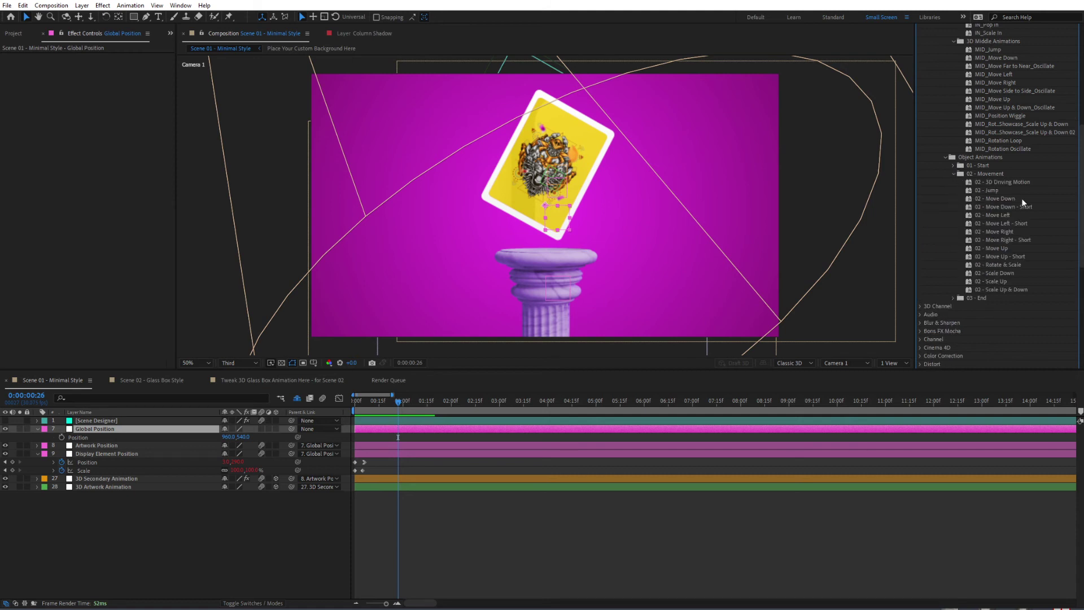
left_click(1001, 216)
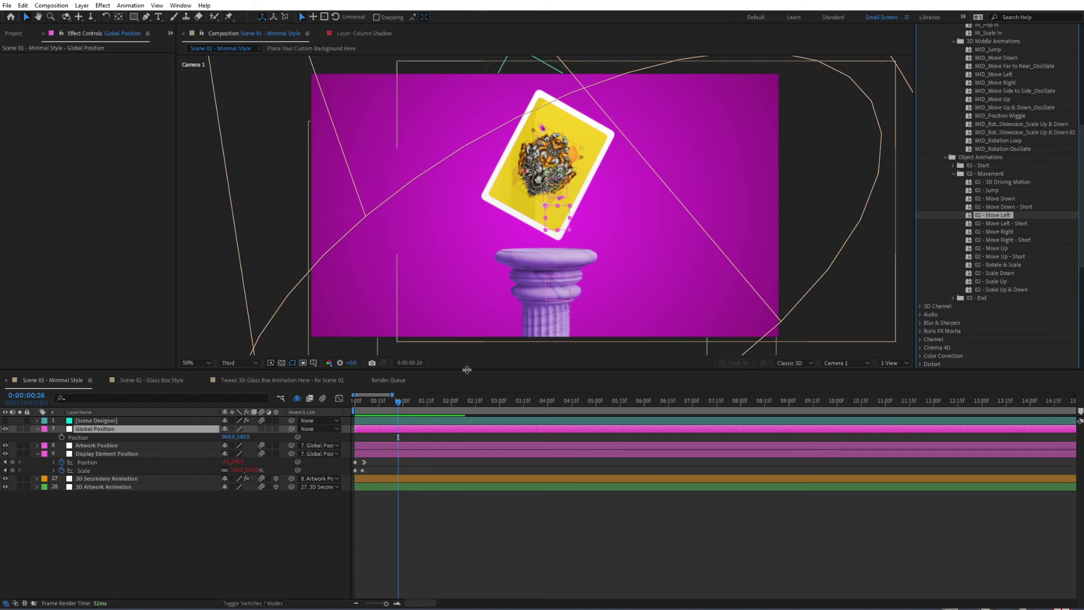
mouse_move(399, 401)
left_mouse_down()
mouse_move(371, 411)
mouse_move(395, 413)
left_mouse_up()
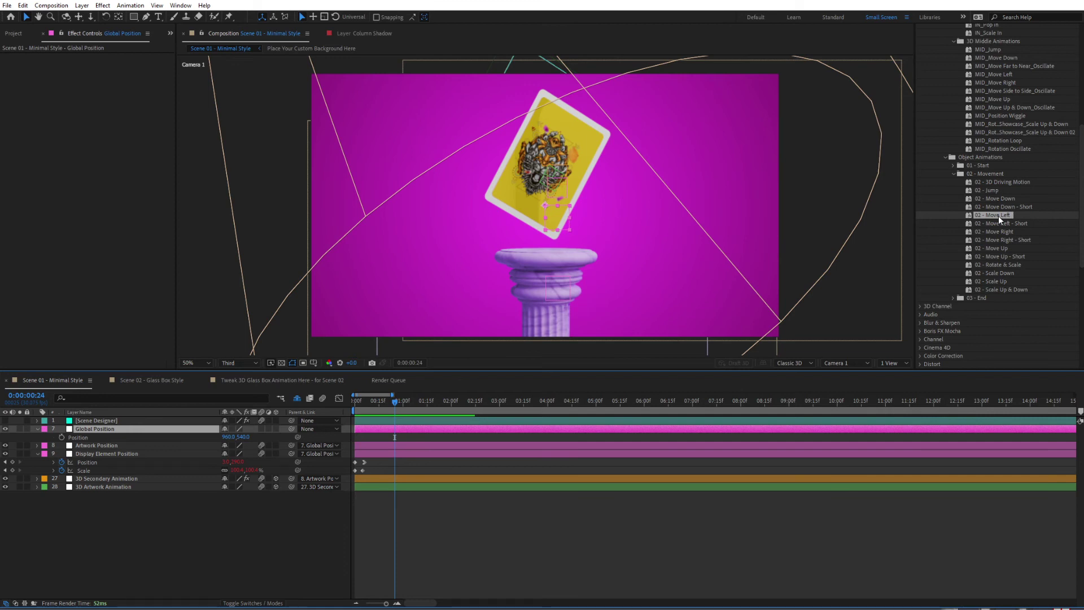
Apply 02 - Move Left to Global Position, set its first keyframe's X to about 970, and preview
double_click(998, 215)
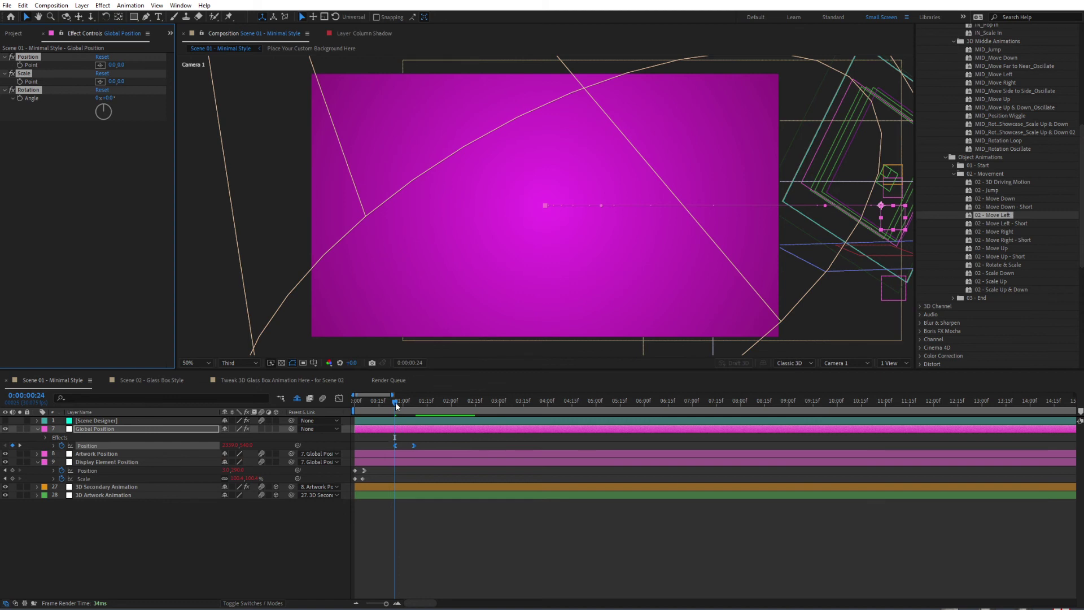
mouse_move(394, 404)
left_mouse_down()
mouse_move(429, 403)
mouse_move(393, 403)
left_mouse_up()
left_click(20, 445)
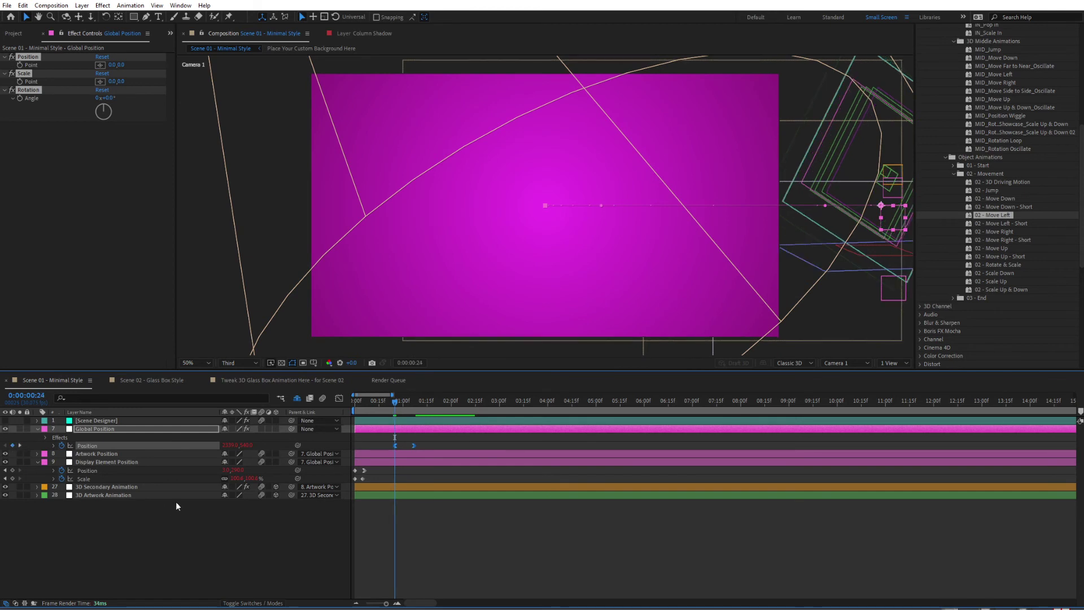
left_click(404, 443)
left_click_drag(237, 445, 169, 446)
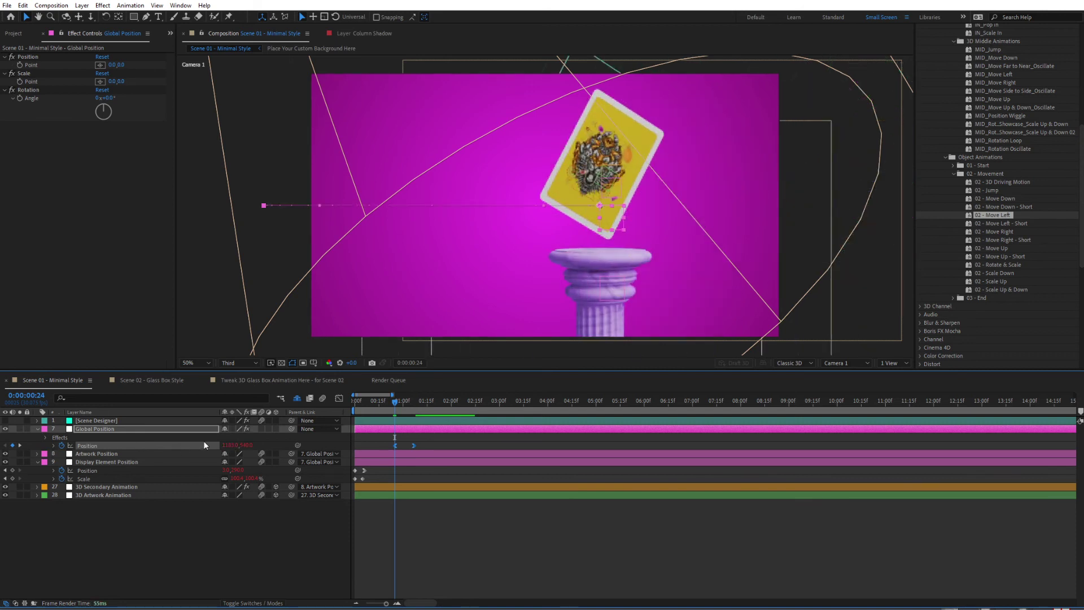
left_click_drag(232, 446, 118, 447)
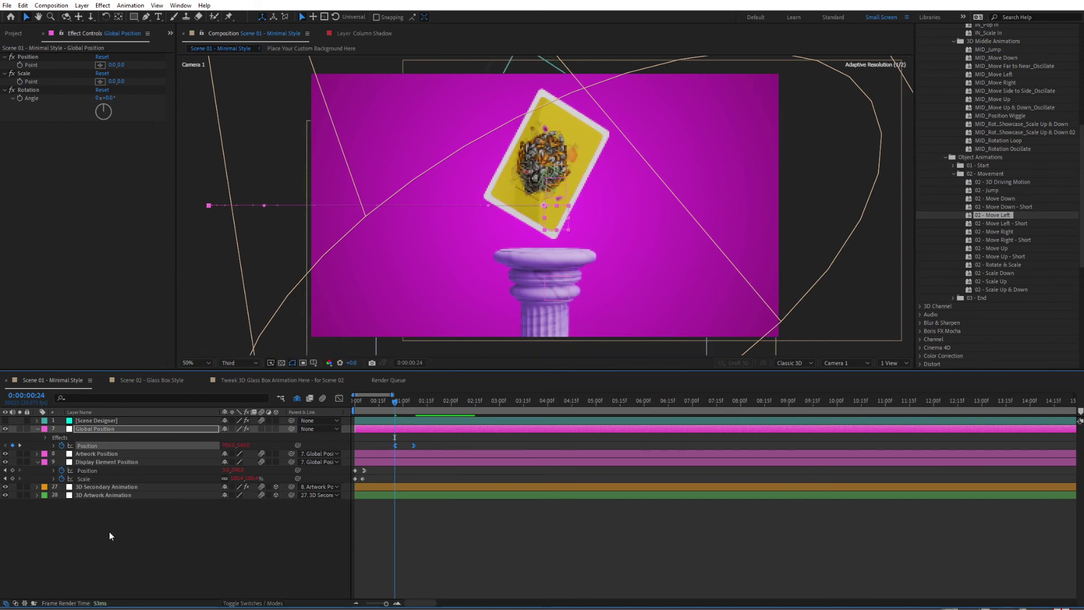
key("space")
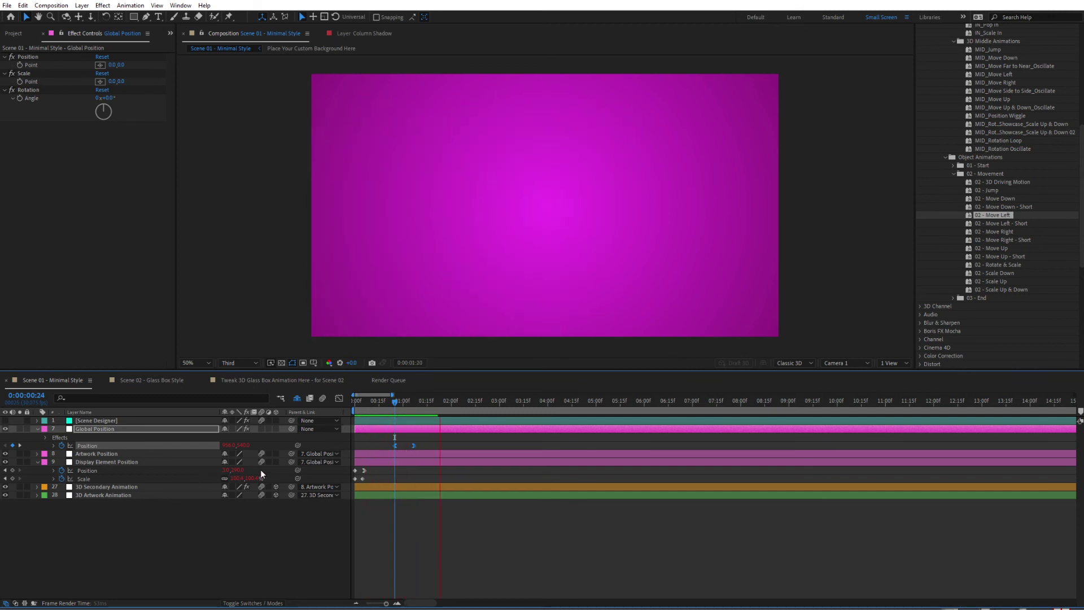
At the 1:06 Position keyframe, scrub the X value to slide the scene further into view, then preview
key("space")
mouse_move(398, 405)
left_mouse_down()
mouse_move(428, 405)
mouse_move(387, 407)
mouse_move(413, 405)
left_mouse_up()
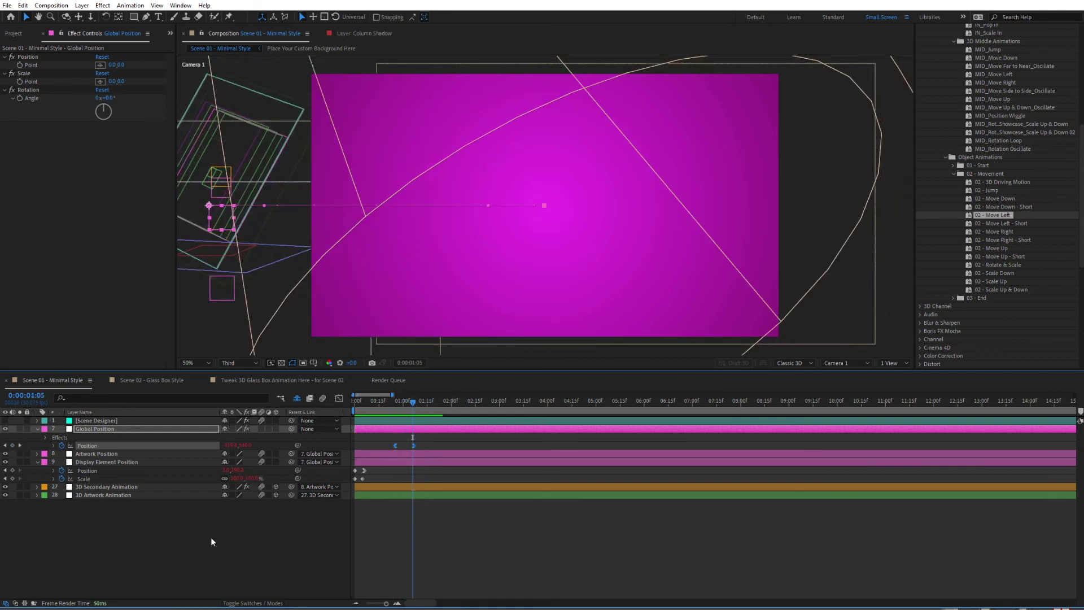
left_click(195, 527)
mouse_move(409, 401)
left_mouse_down()
mouse_move(395, 402)
mouse_move(416, 401)
left_mouse_up()
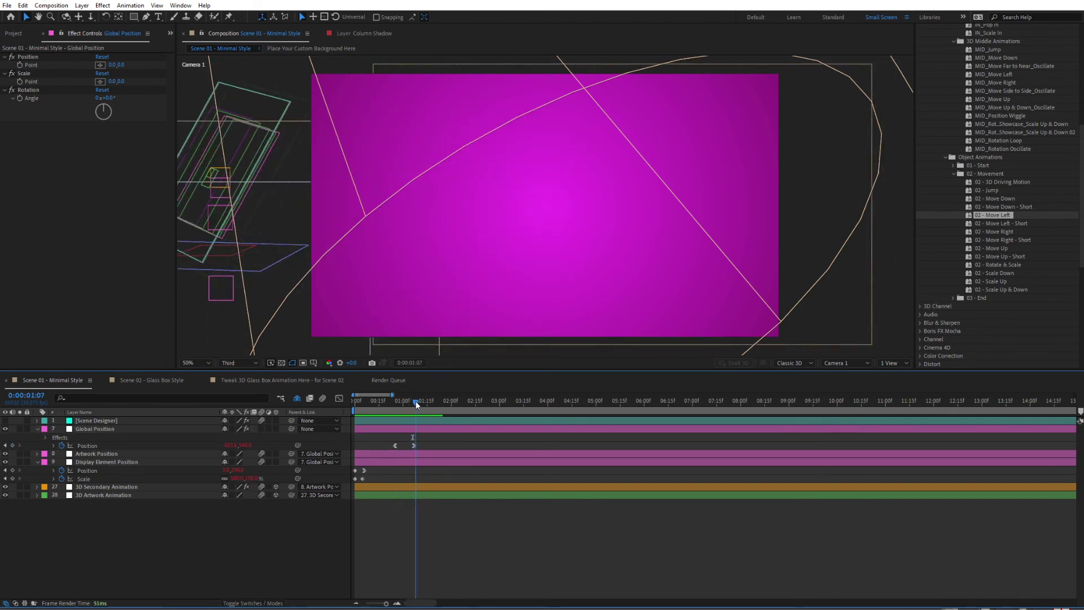
left_click(5, 446)
left_click_drag(224, 446, 631, 422)
key("space")
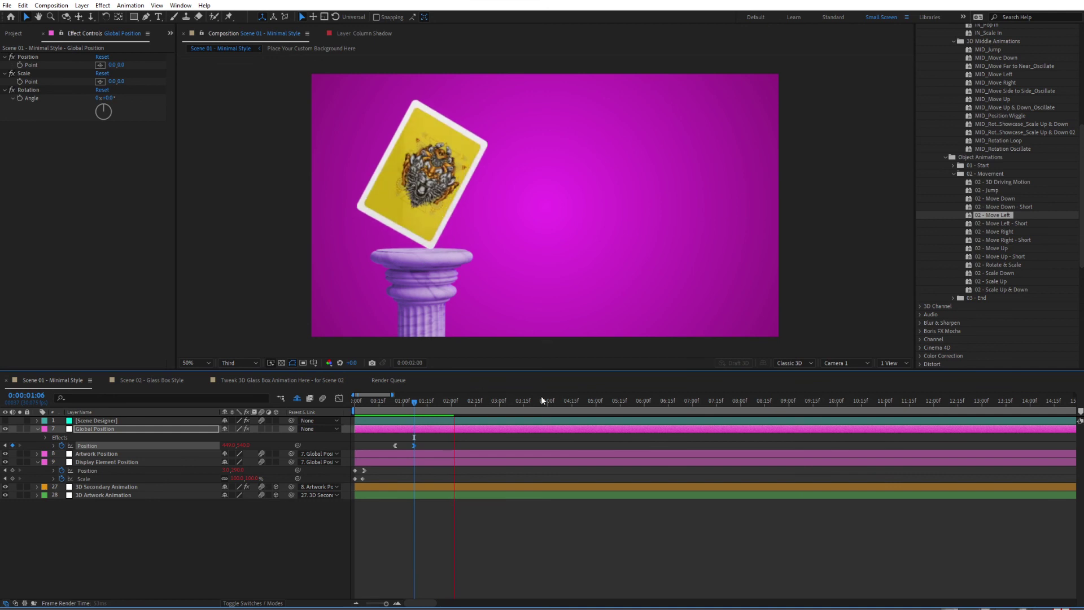
Nudge the 1:06 Position keyframe slightly right (X about 485), preview, then open Scene 02 - Glass Box Style
left_click(438, 401)
left_click_drag(439, 401, 451, 401)
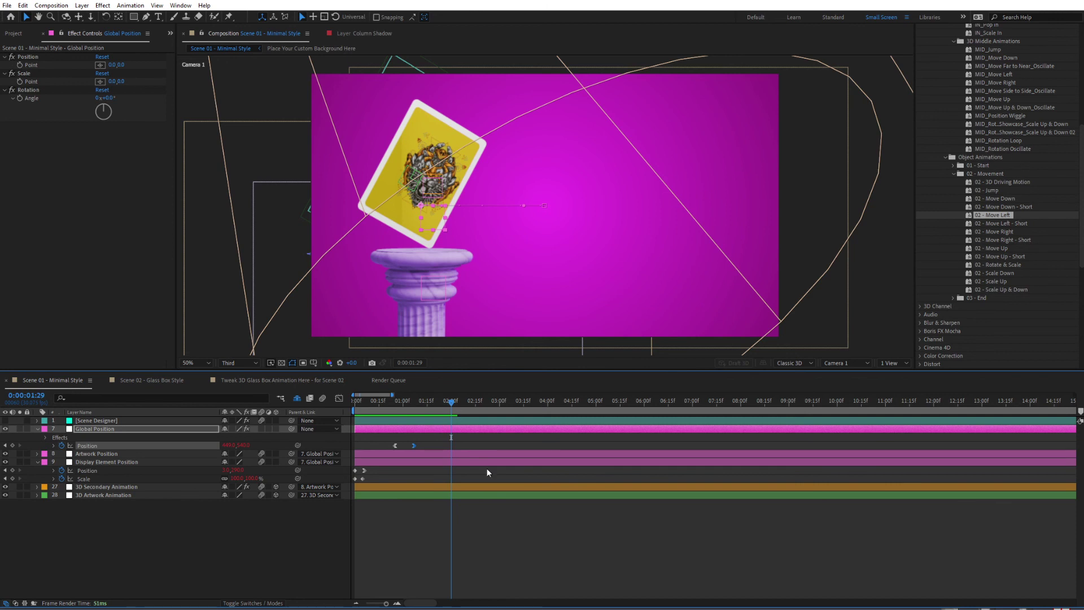
left_click(5, 445)
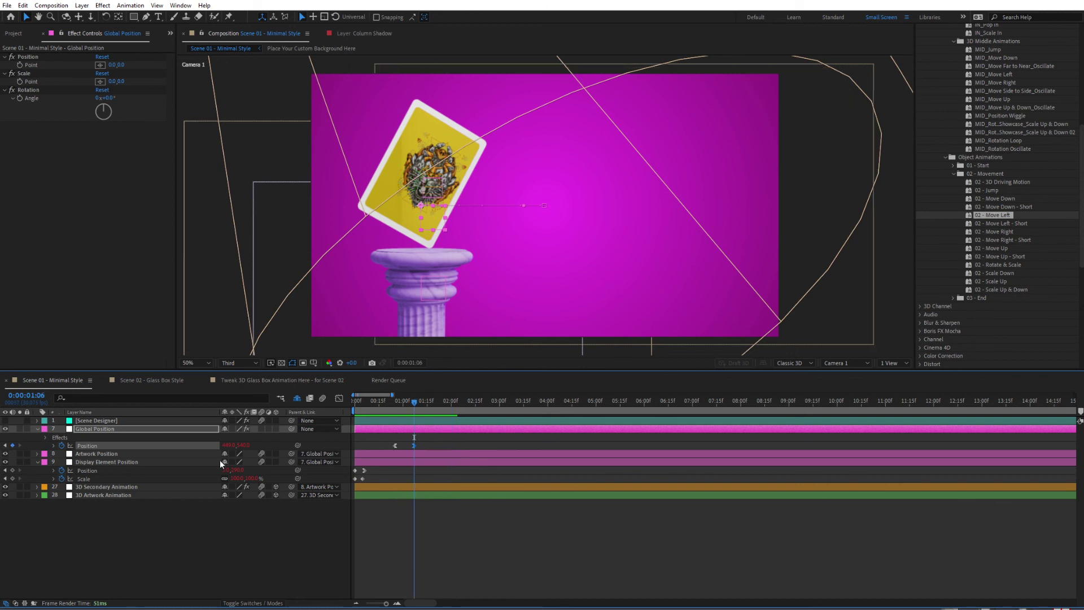
left_click_drag(228, 445, 263, 445)
left_click(223, 556)
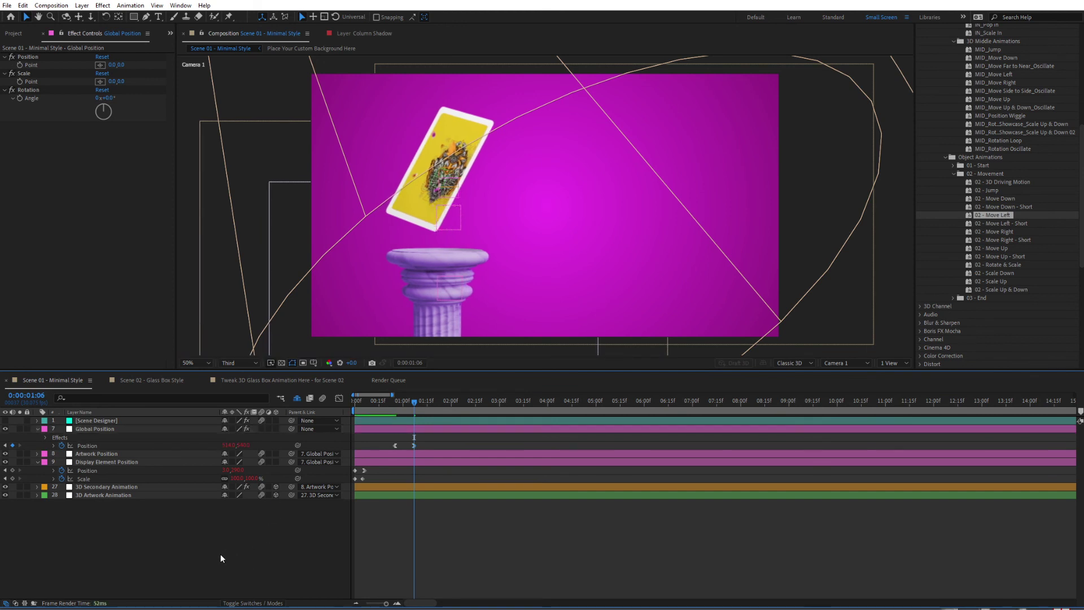
key("space")
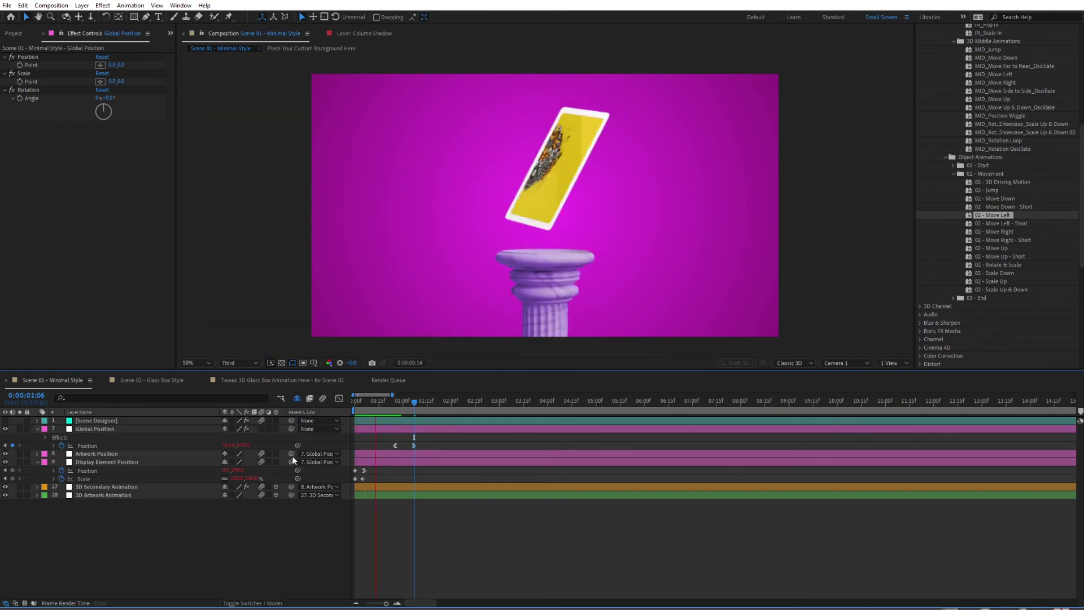
left_click(142, 380)
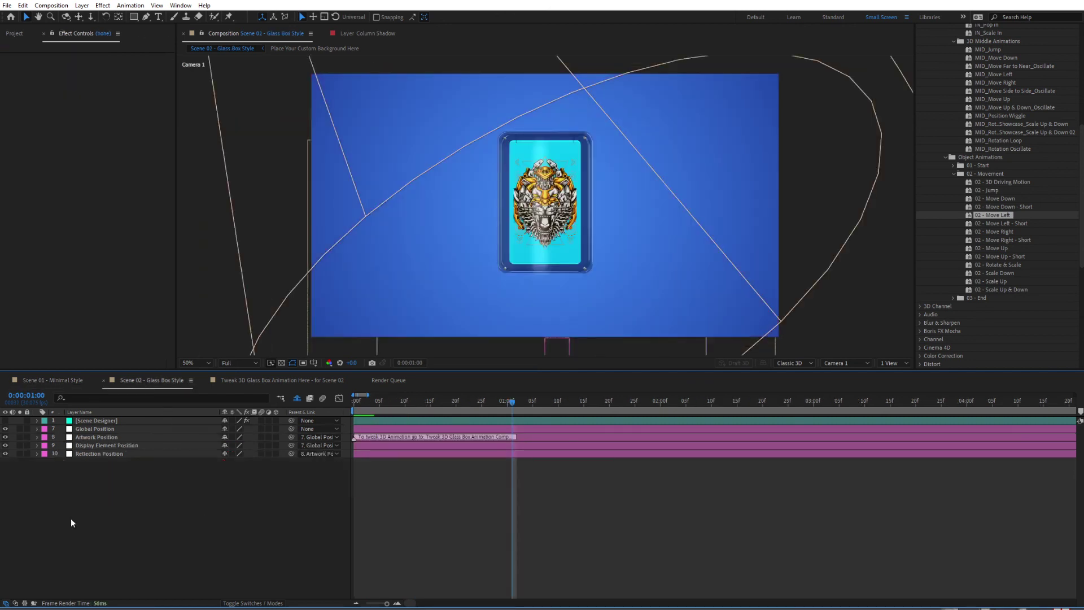
Check the Tweak 3D Glass Box Animation comp, then go back to Scene 01 - Minimal Style
left_click(239, 381)
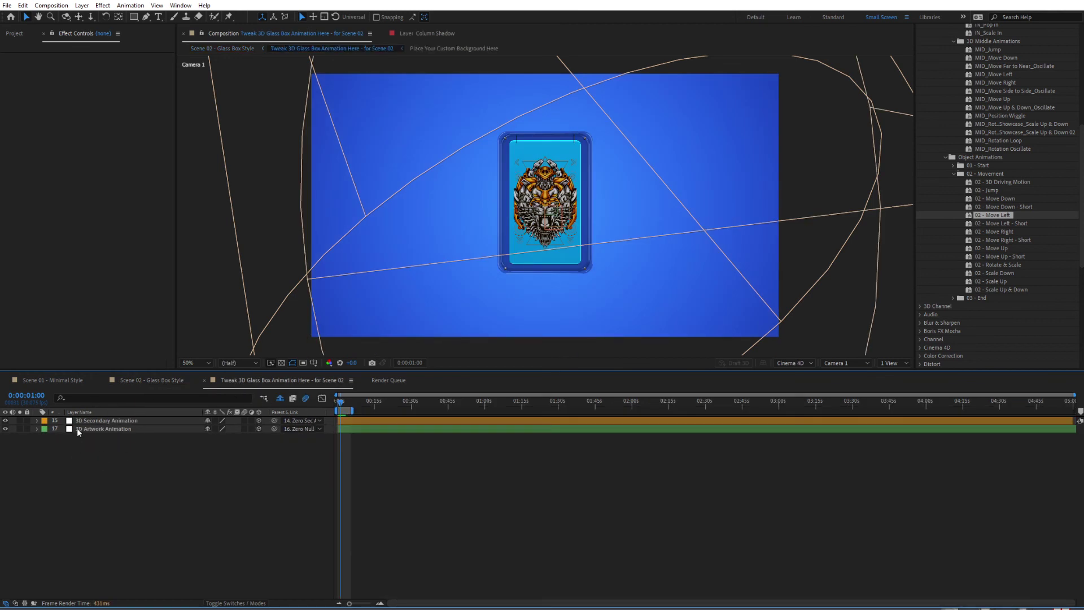
left_click(60, 381)
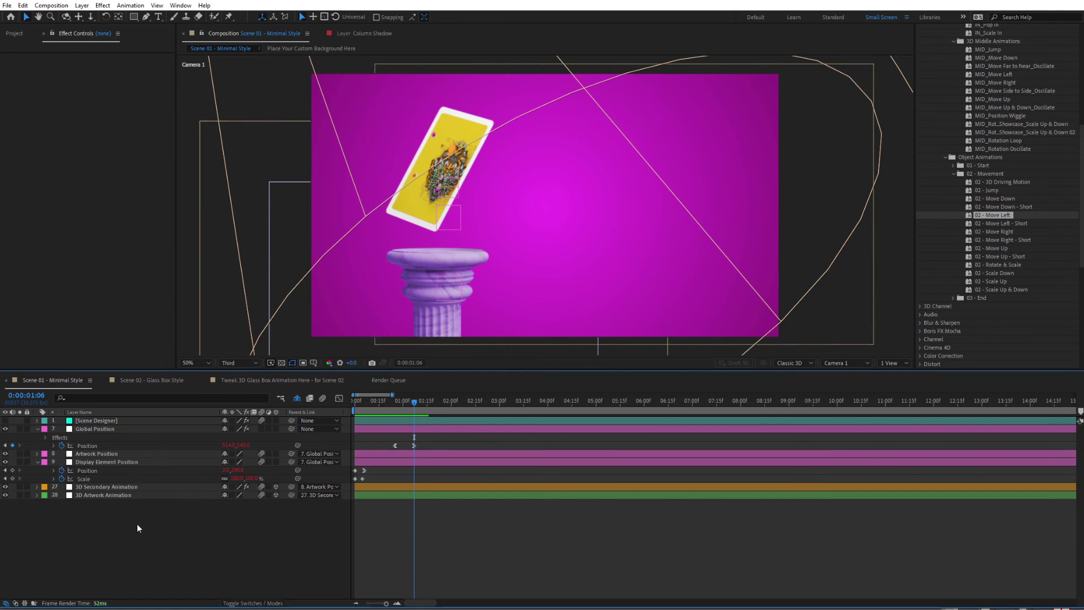
Collapse Scene 01's layer properties with U, scrub to about 1:11, and show the Project folder list
key("u")
left_click_drag(389, 405, 426, 404)
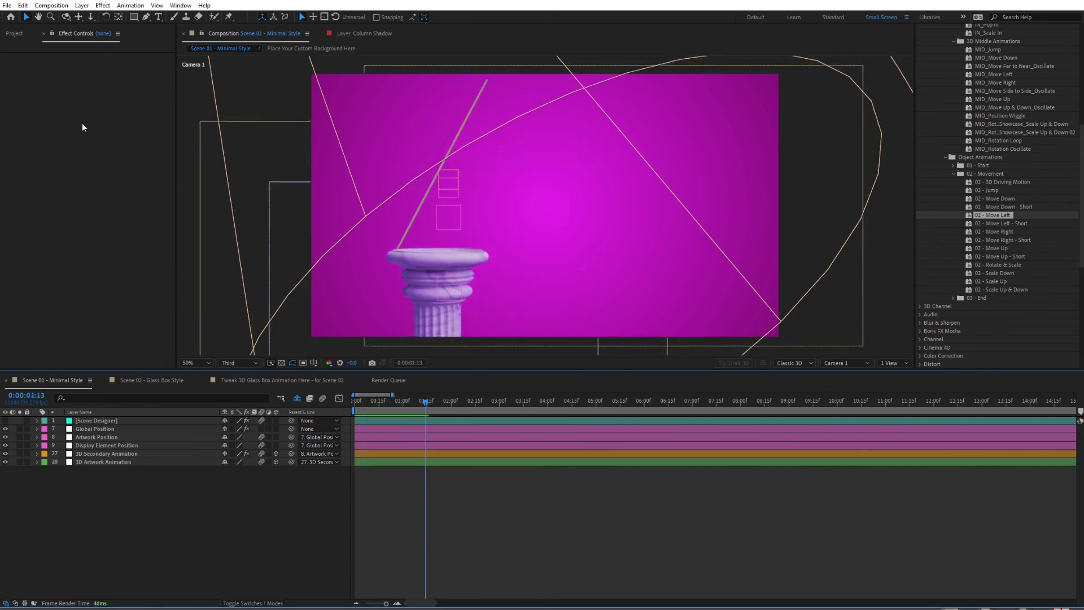
left_click(14, 33)
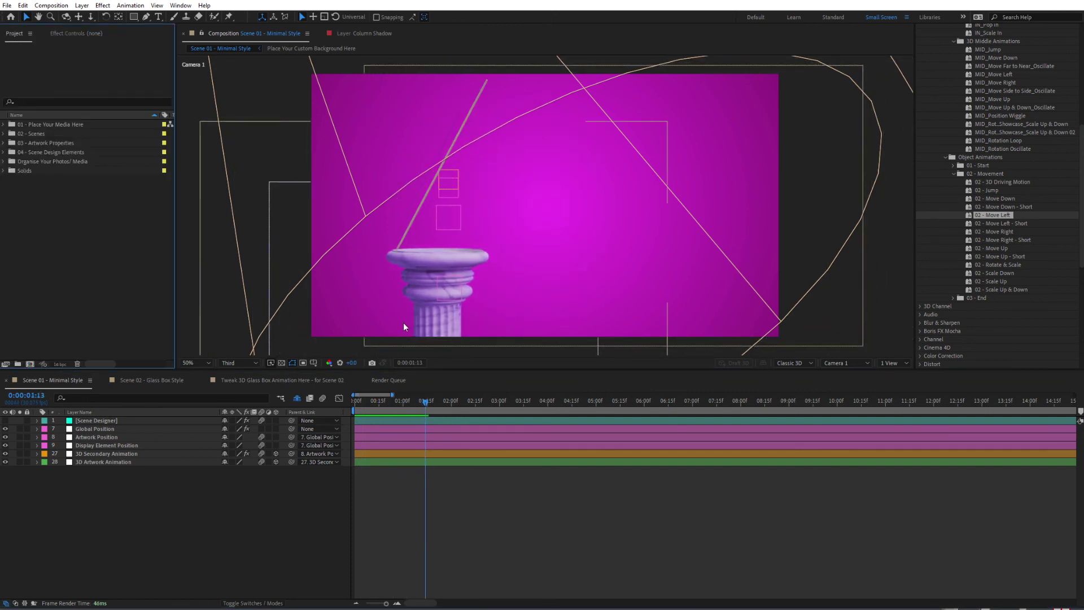